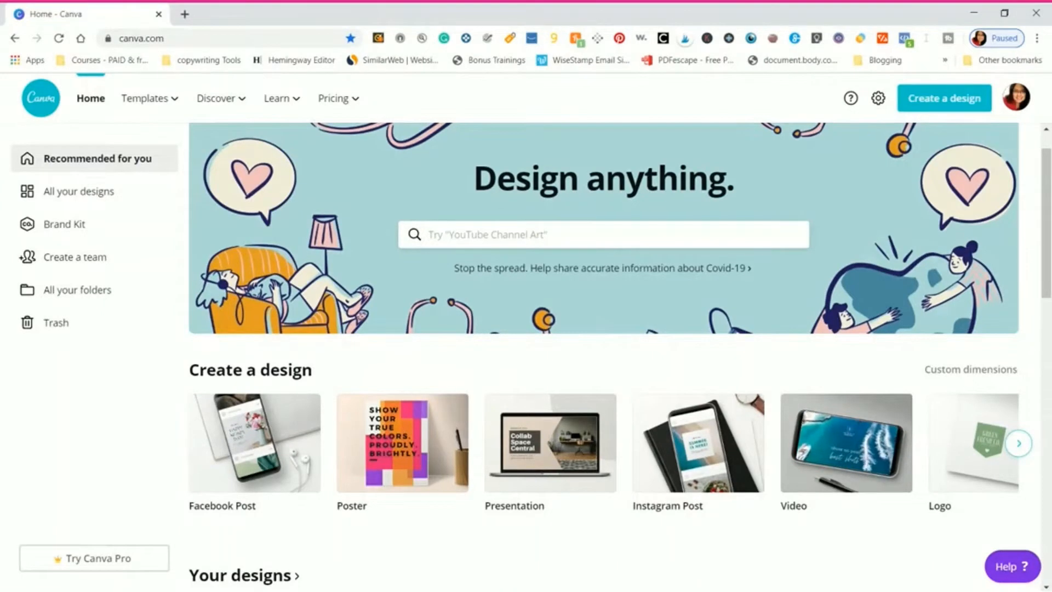
- Browse the range of available design types in the Create a design section of the home page
left_click(1021, 445)
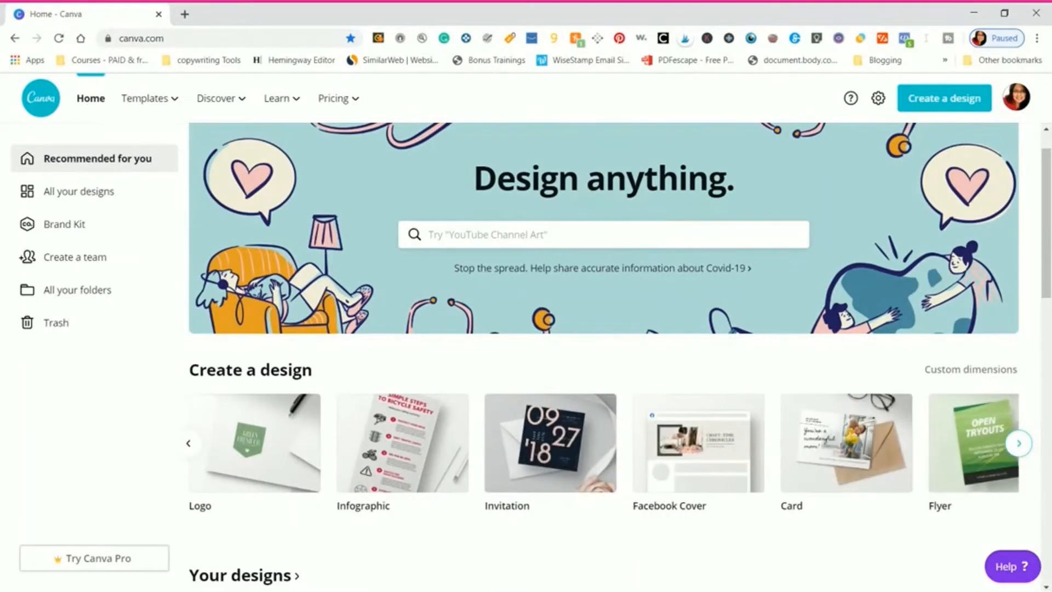
left_click(1020, 444)
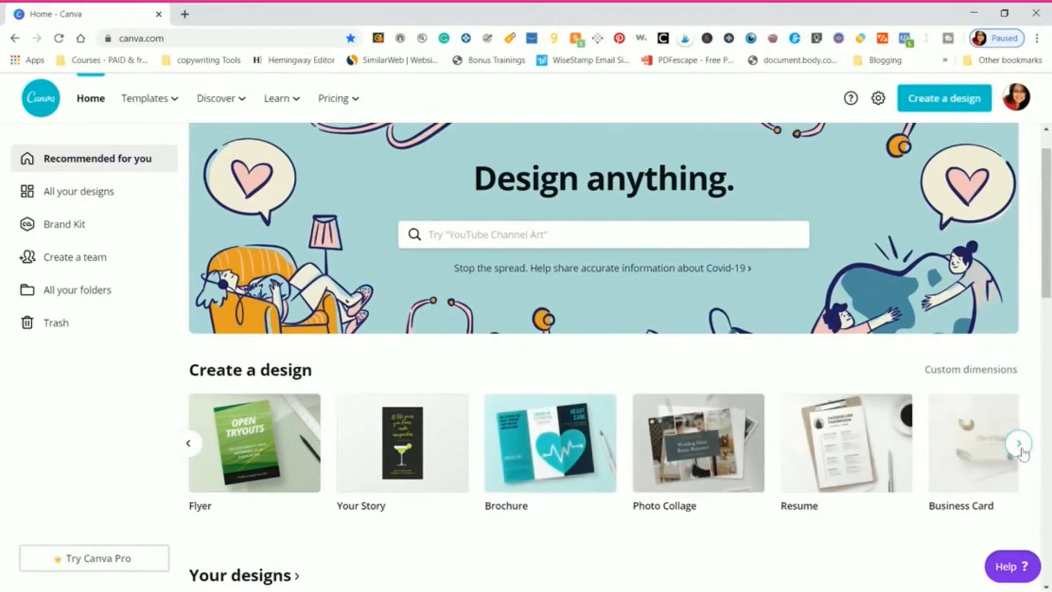
left_click(1020, 445)
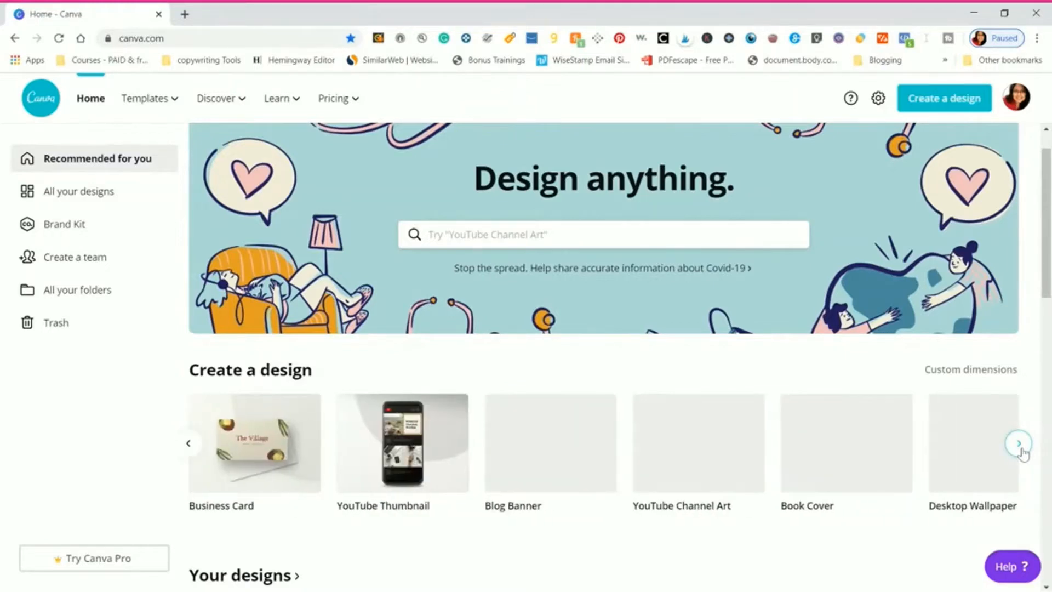
left_click(1020, 445)
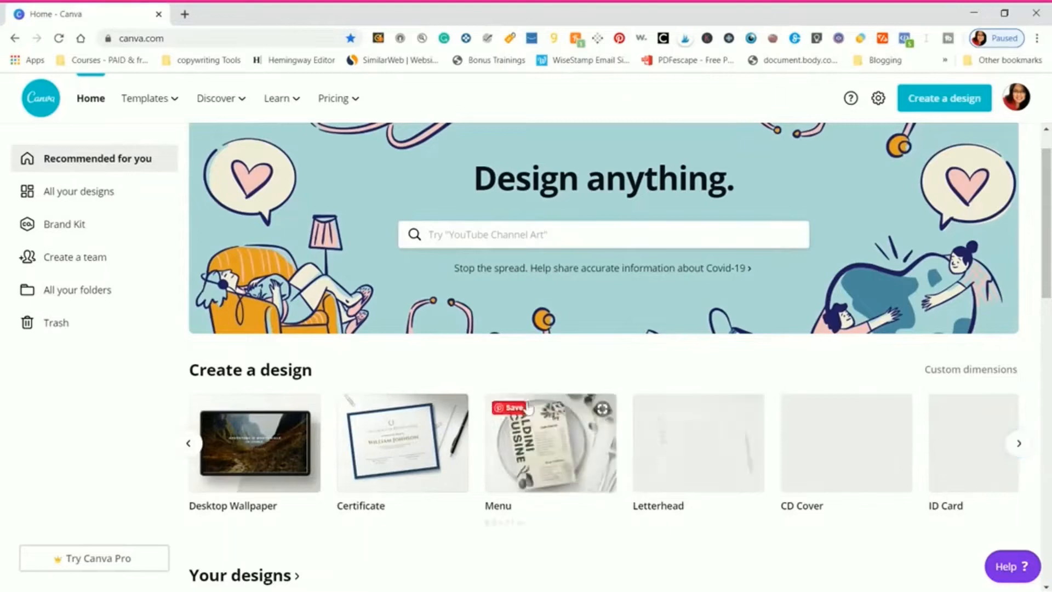
left_click(1018, 447)
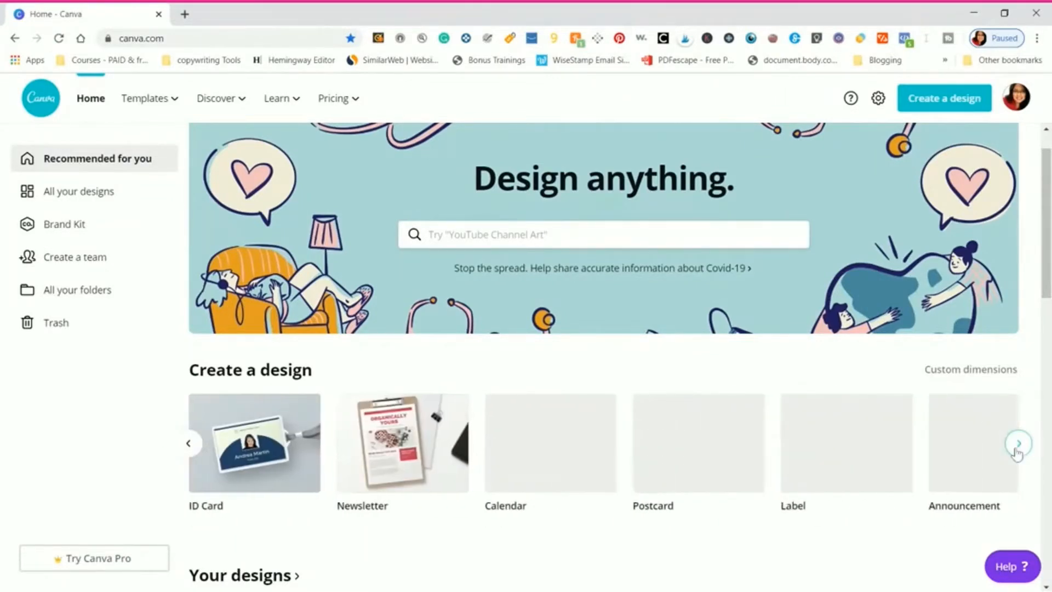
left_click(1018, 443)
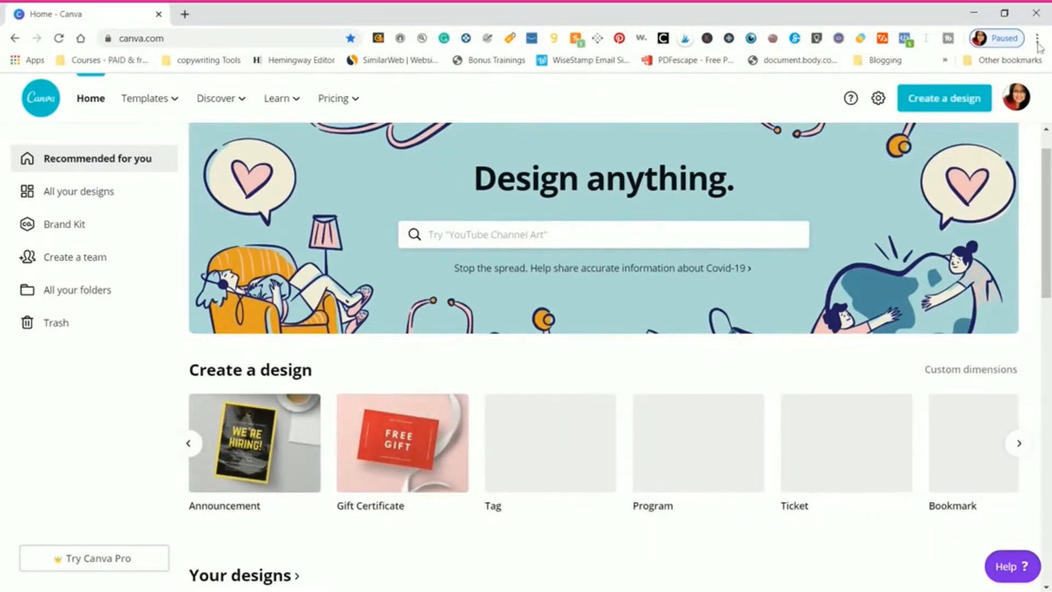
- Create a Facebook Post design and apply the free purple Happy Mother's Day floral wreath template from the Mother's Day Facebook Post category
left_click(948, 104)
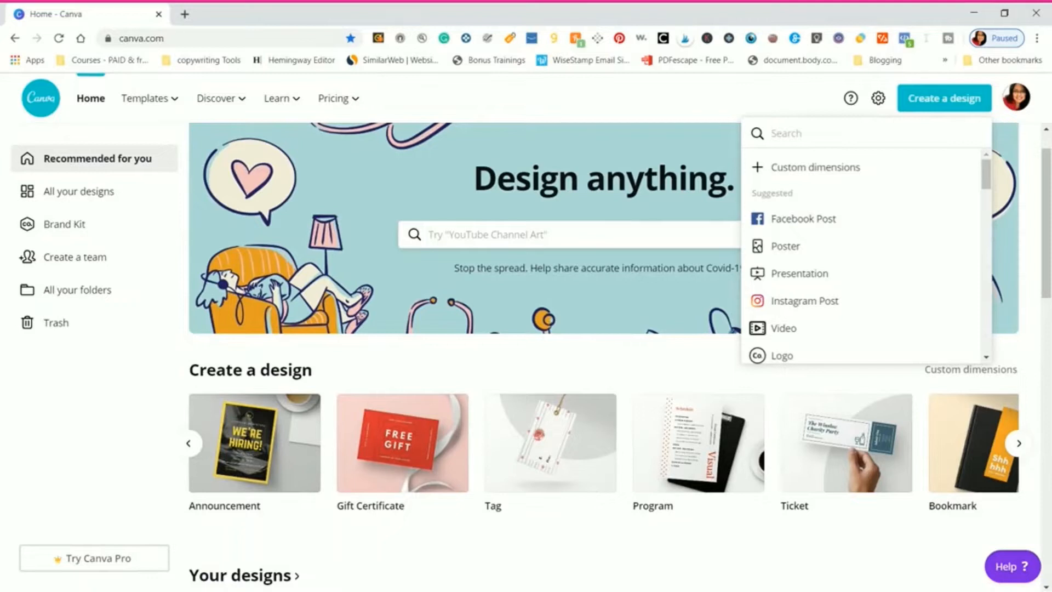
left_click(790, 230)
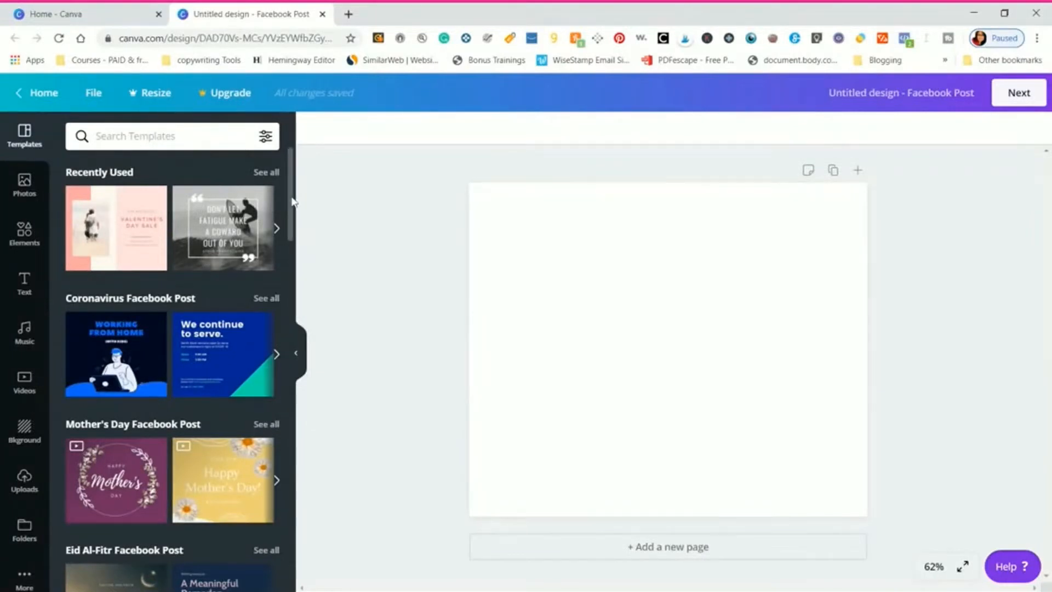
left_click_drag(293, 202, 294, 229)
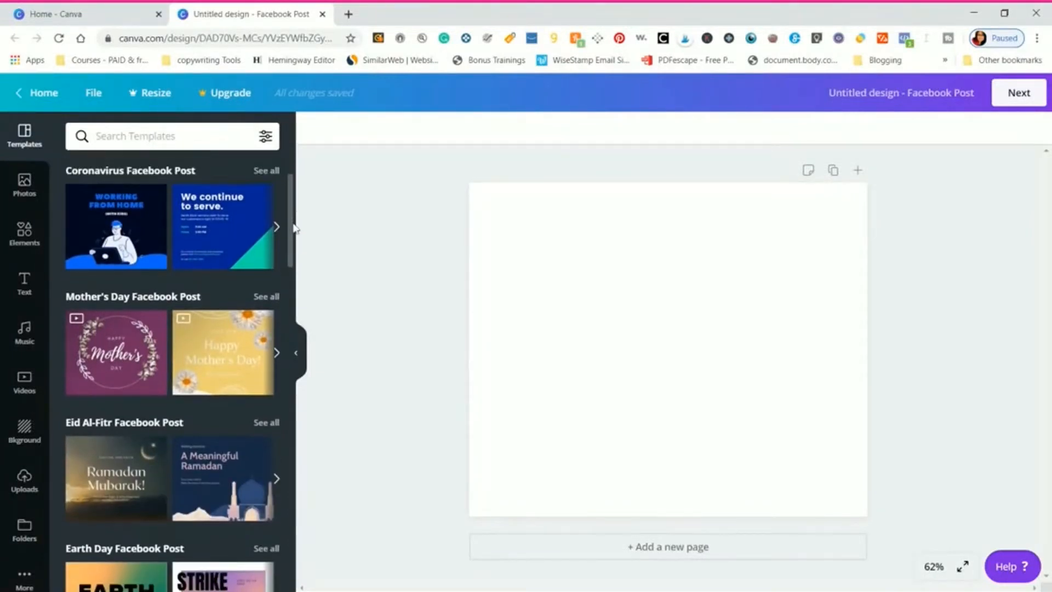
left_click_drag(294, 228, 294, 243)
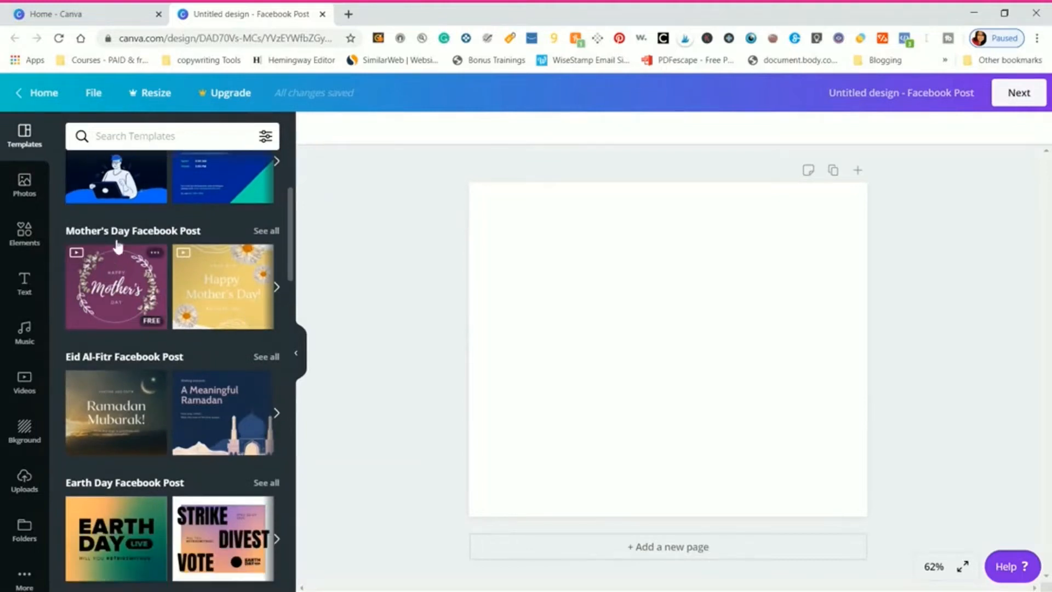
left_click(266, 231)
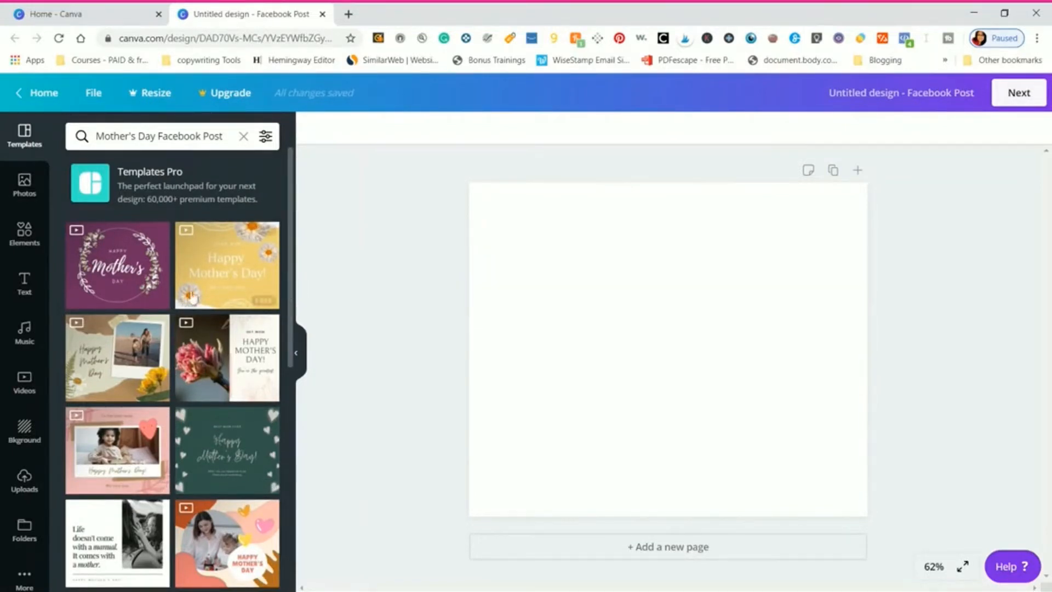
left_click(123, 276)
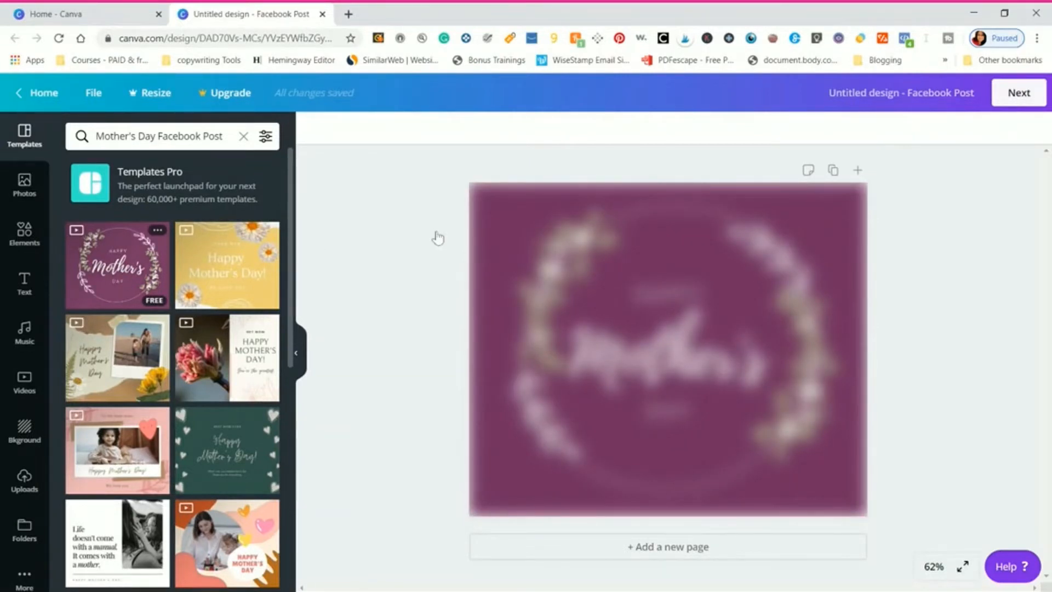
- Change the Mother's Day template's background to a custom bright pink
left_click(754, 195)
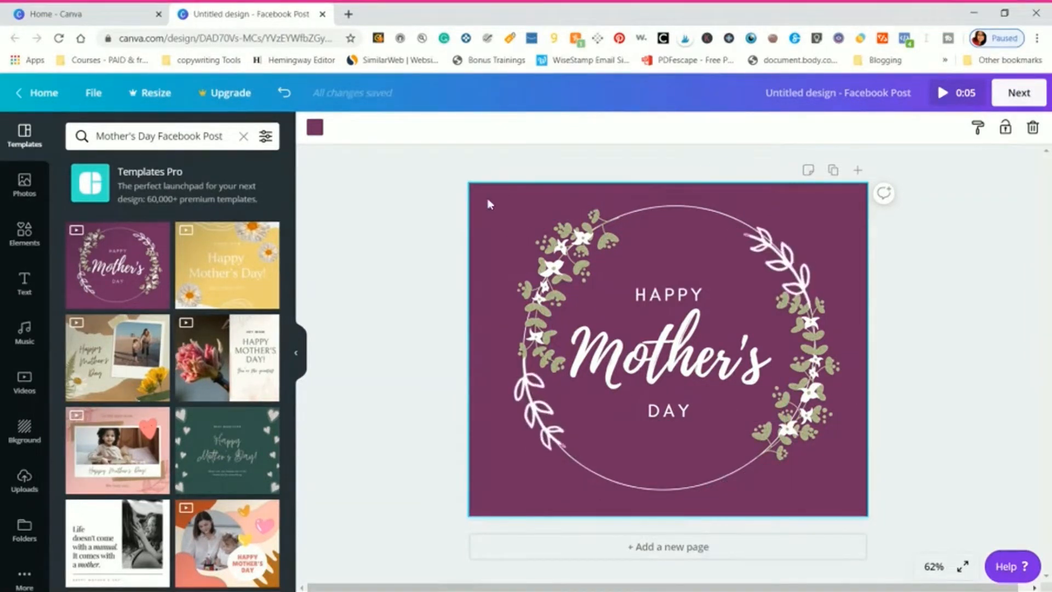
left_click(314, 129)
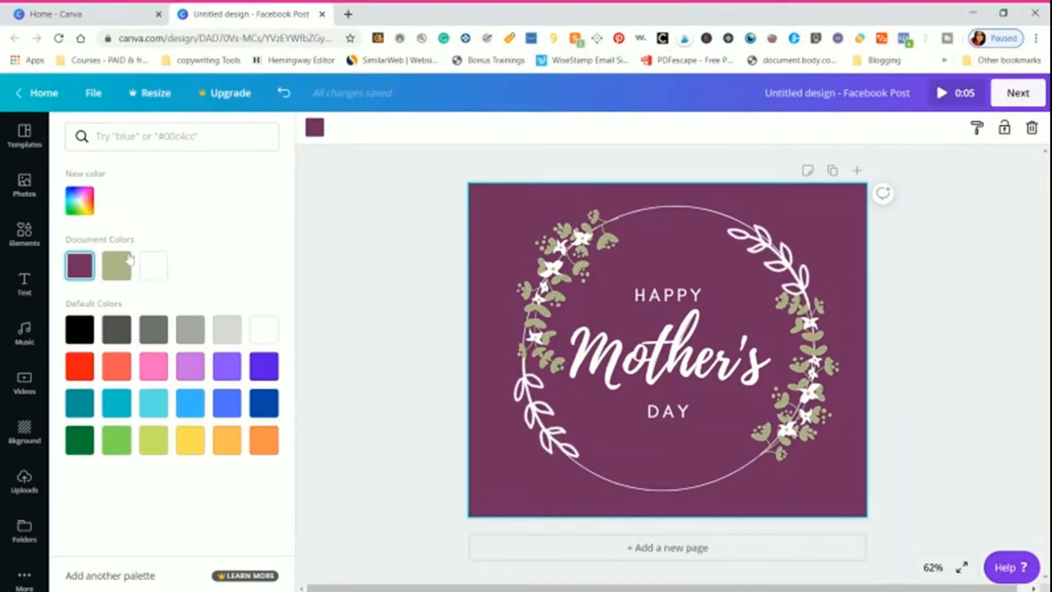
left_click(77, 203)
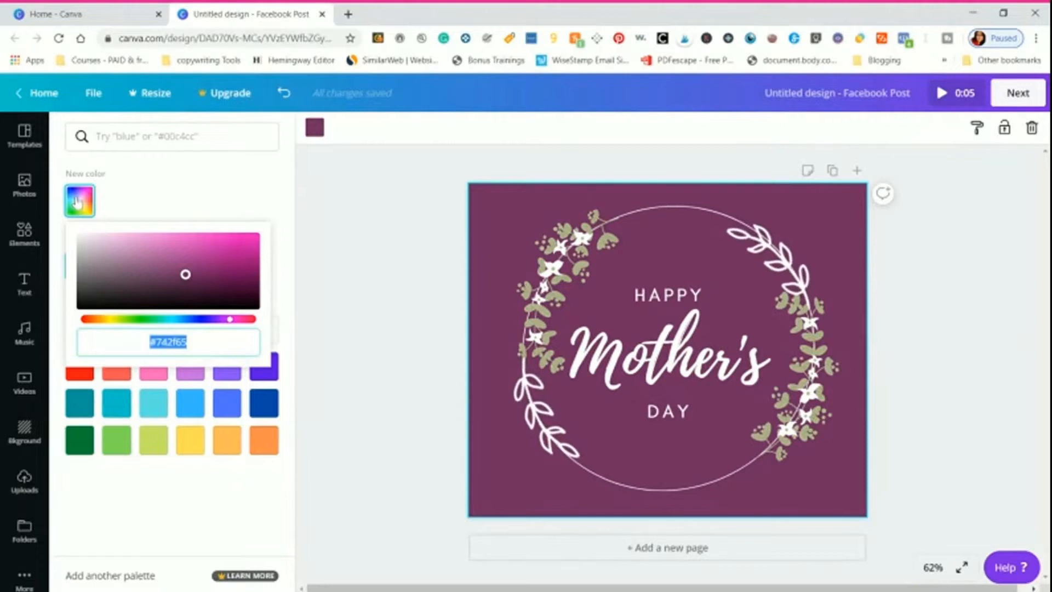
left_click(92, 320)
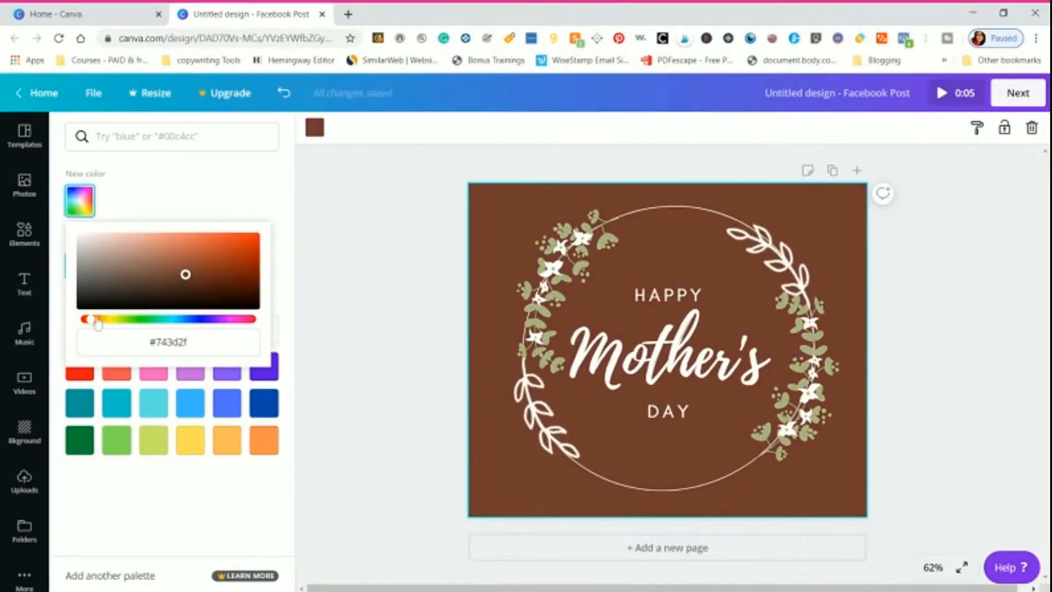
left_click_drag(92, 322, 229, 327)
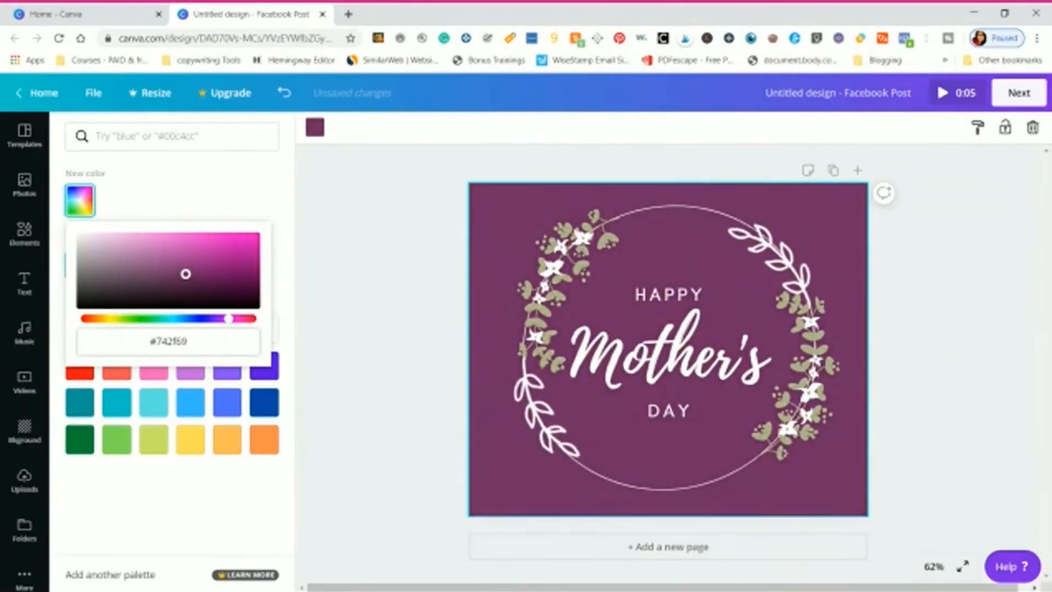
left_click_drag(227, 324, 236, 326)
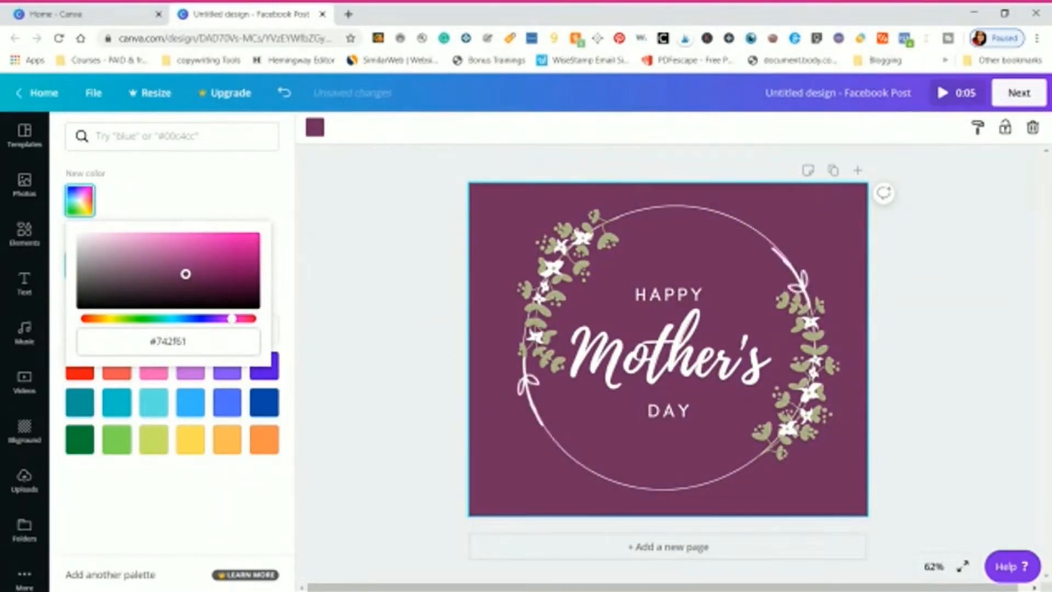
left_click(168, 341)
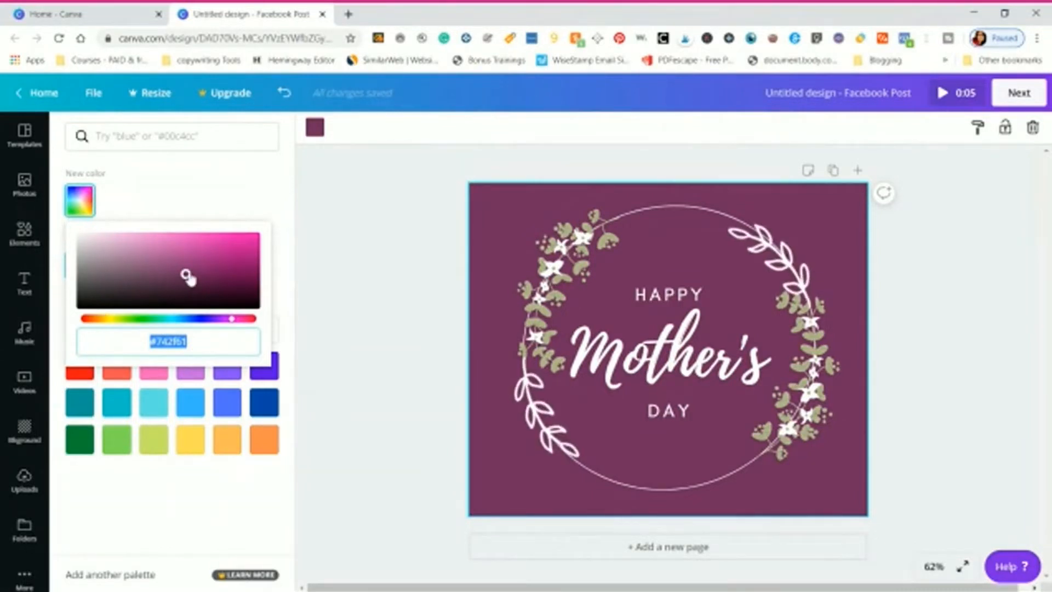
mouse_move(186, 275)
left_mouse_down()
mouse_move(239, 235)
mouse_move(232, 246)
mouse_move(220, 237)
left_mouse_up()
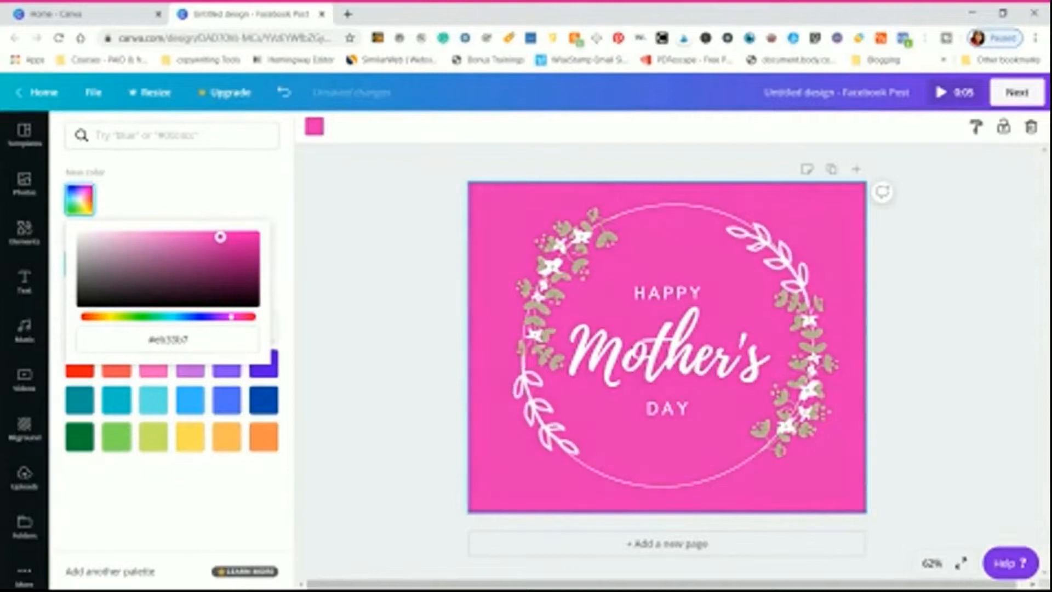
left_click(421, 255)
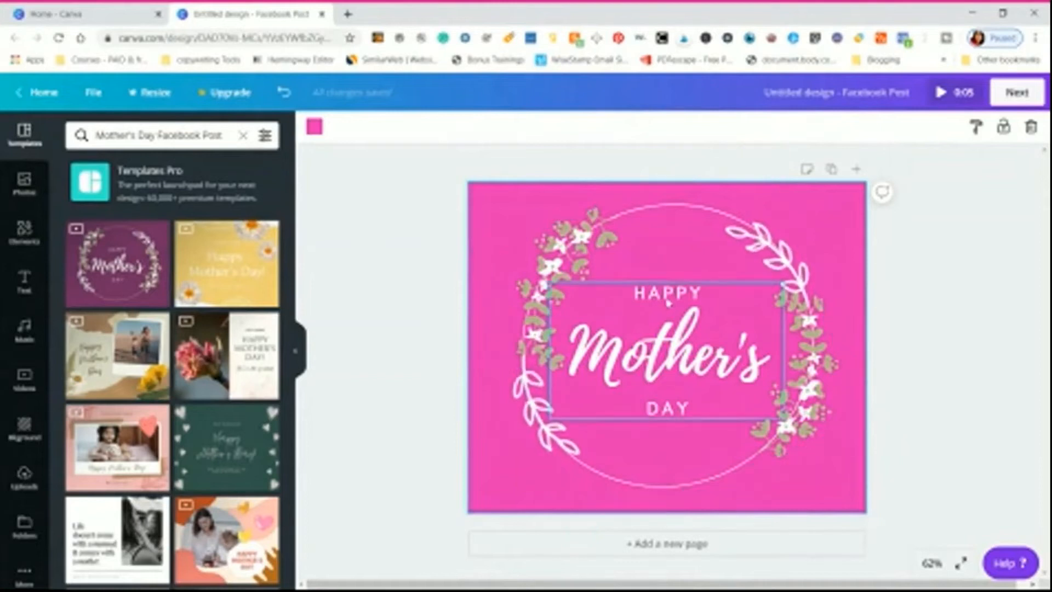
- Format the word HAPPY in the Lato font at size 36 and make it bold
left_click(667, 301)
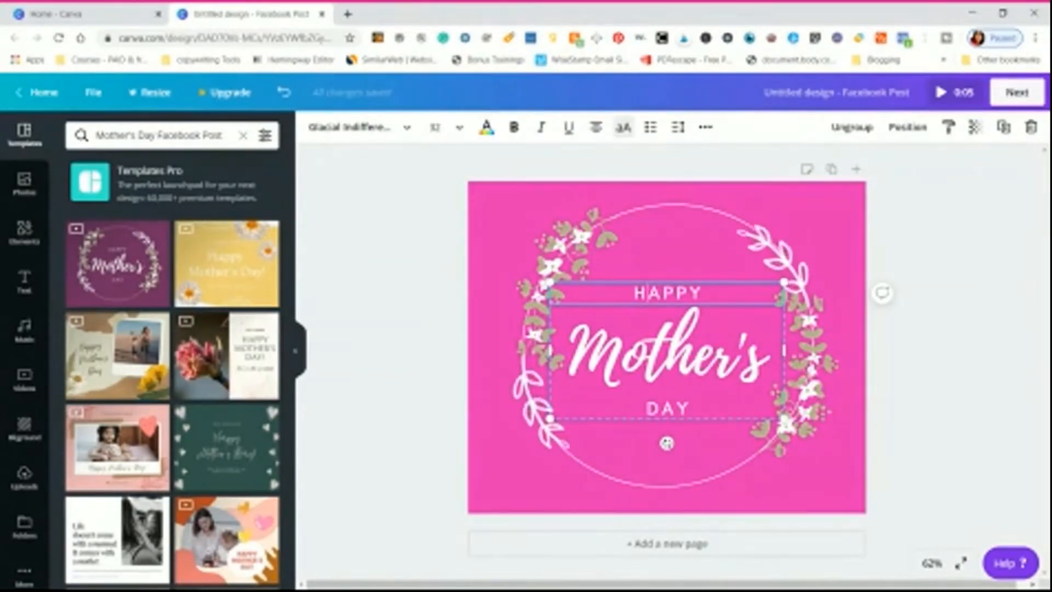
left_click_drag(633, 293, 704, 293)
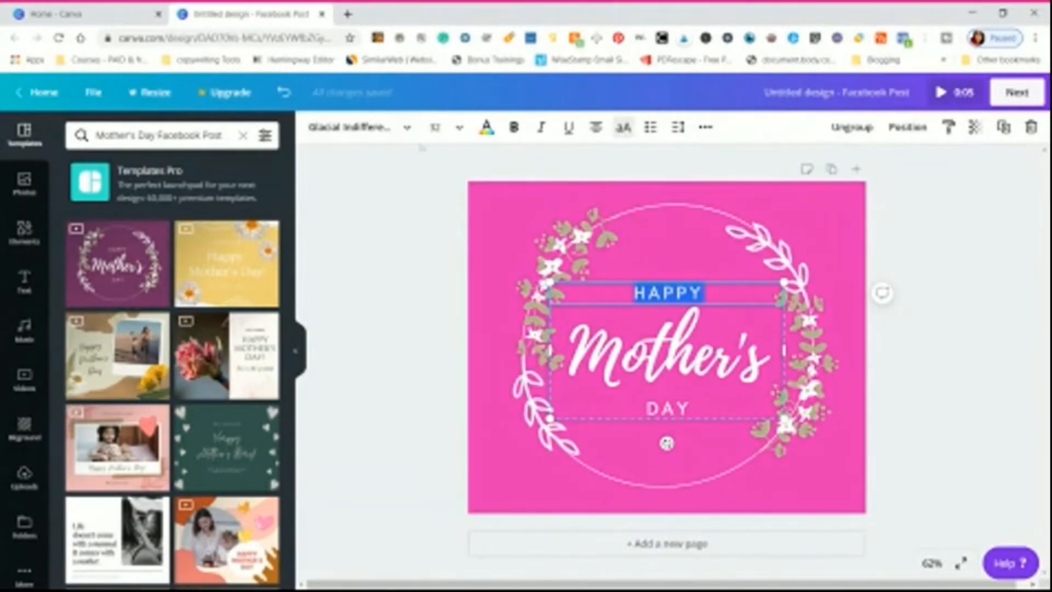
left_click(384, 134)
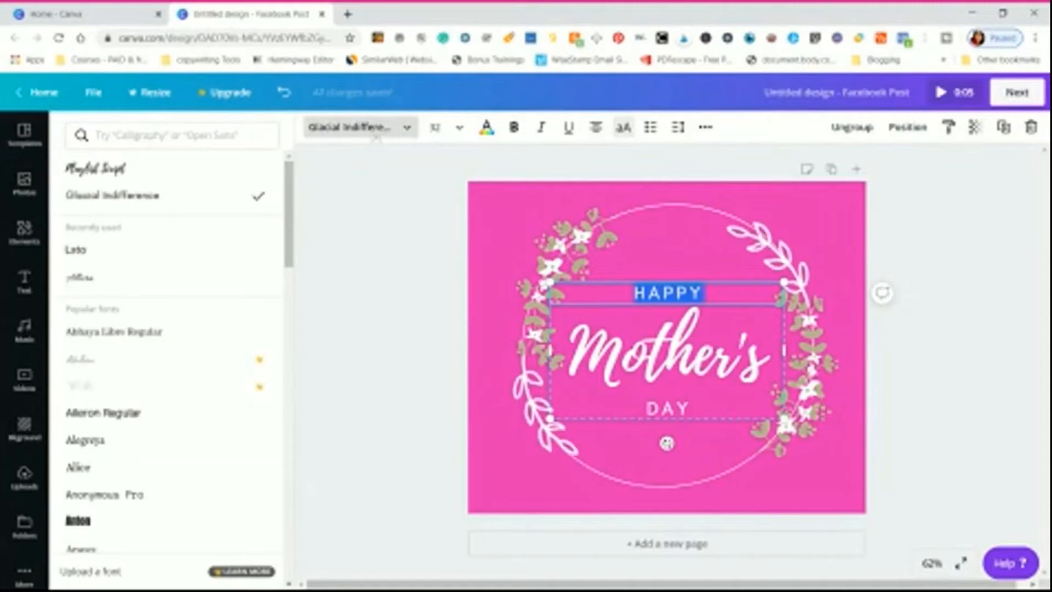
left_click(97, 259)
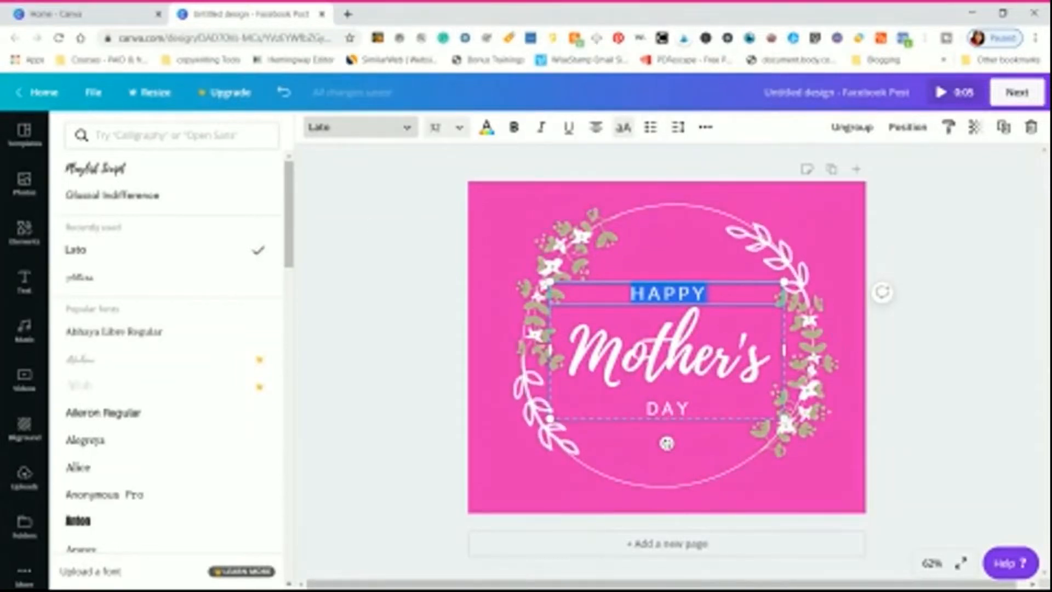
left_click(435, 127)
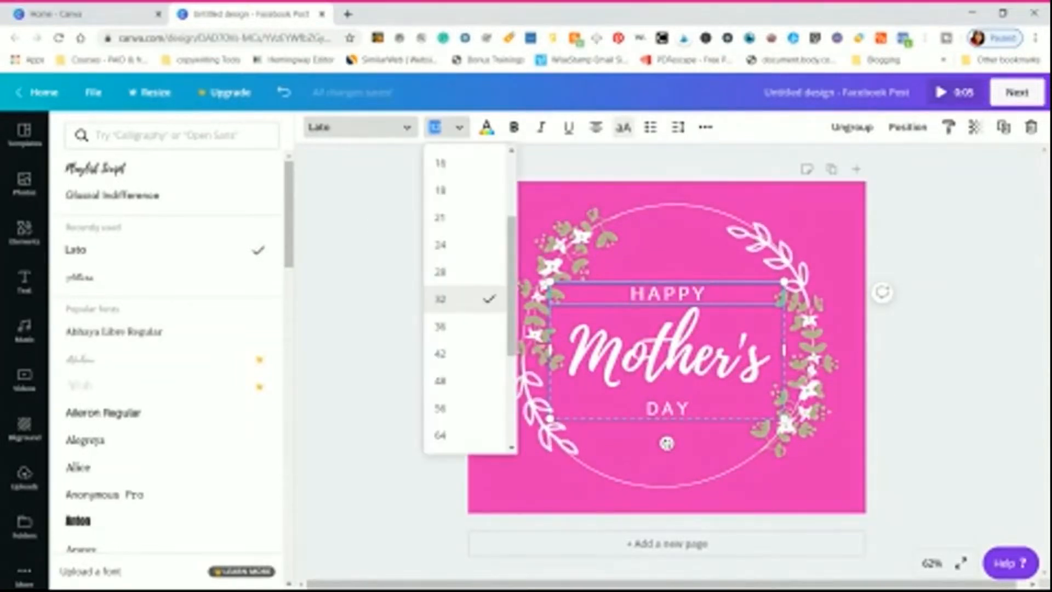
left_click(441, 336)
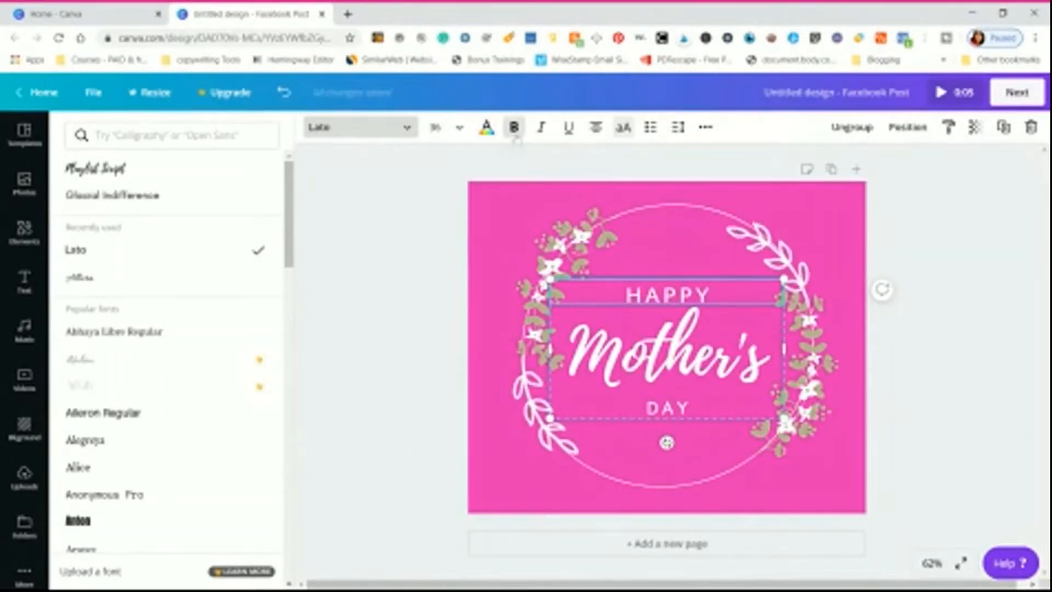
left_click(515, 135)
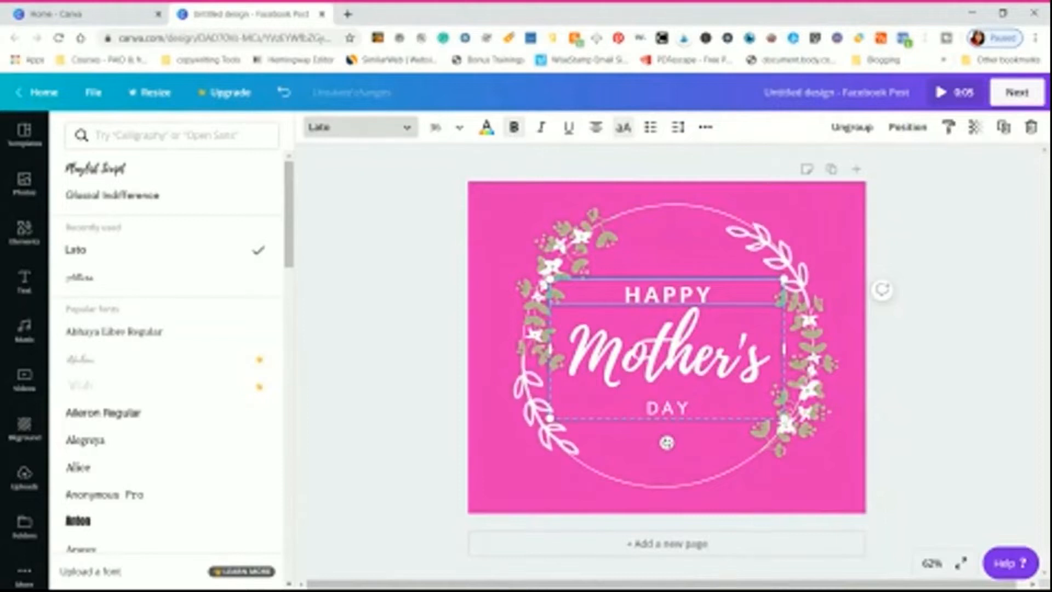
- Try italic and underline formatting on the word HAPPY
left_click(539, 131)
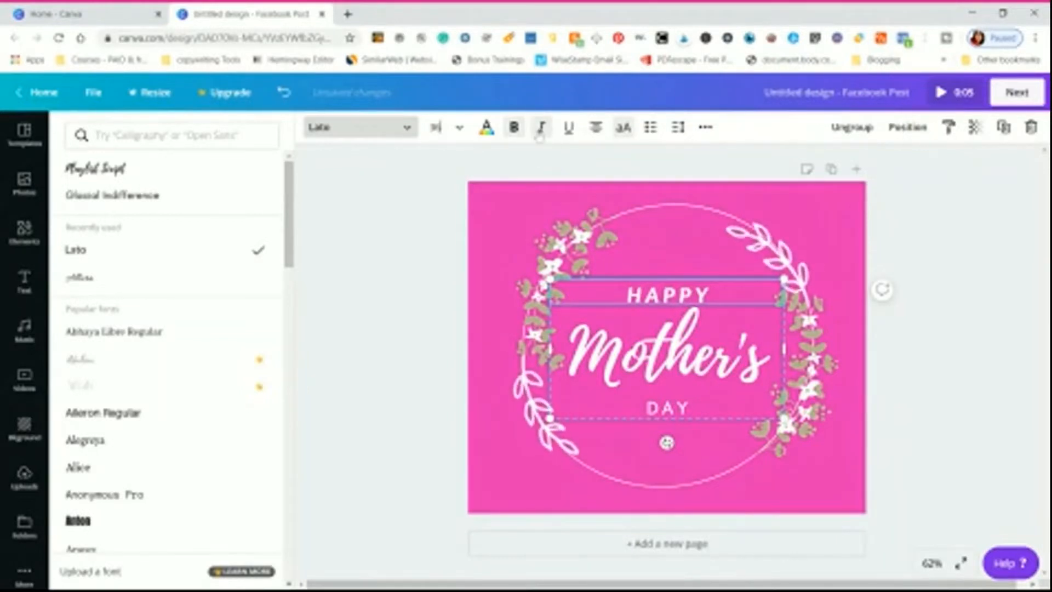
left_click(569, 131)
left_click(569, 131)
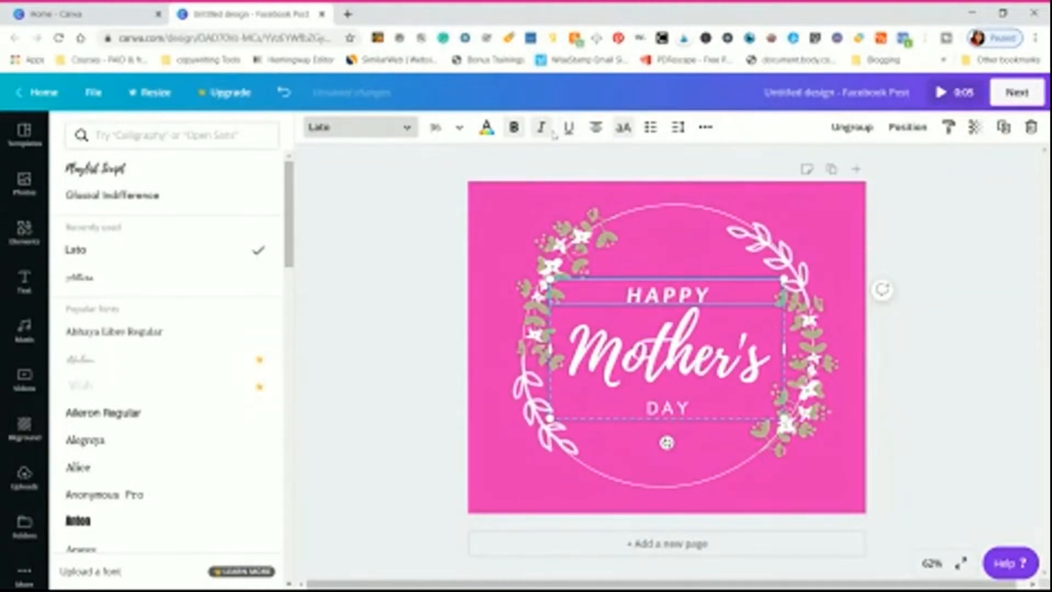
left_click(542, 130)
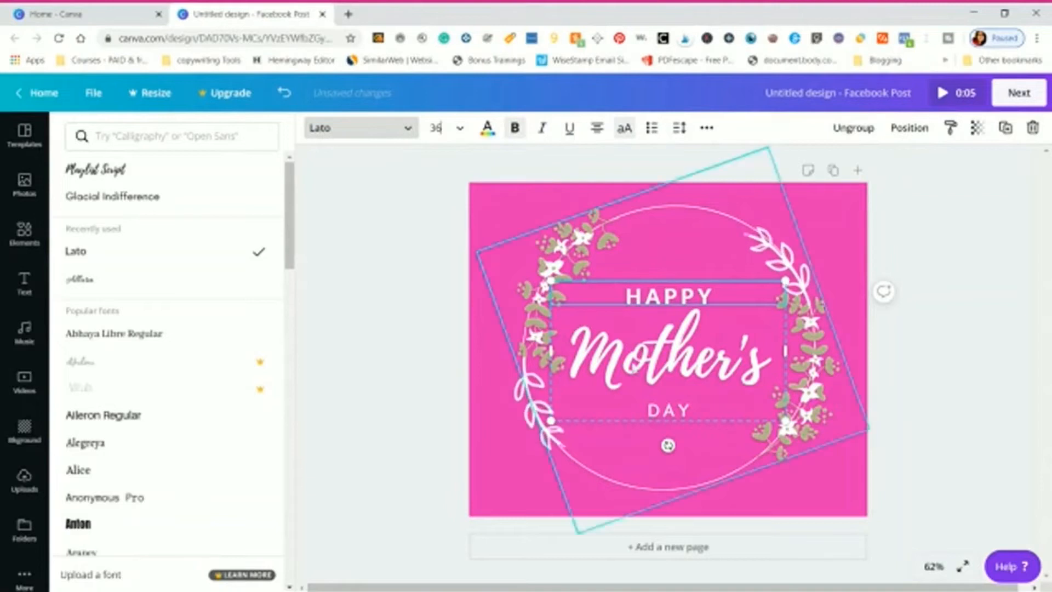
- Format the word DAY in the Lato font and make it bold
left_click(650, 420)
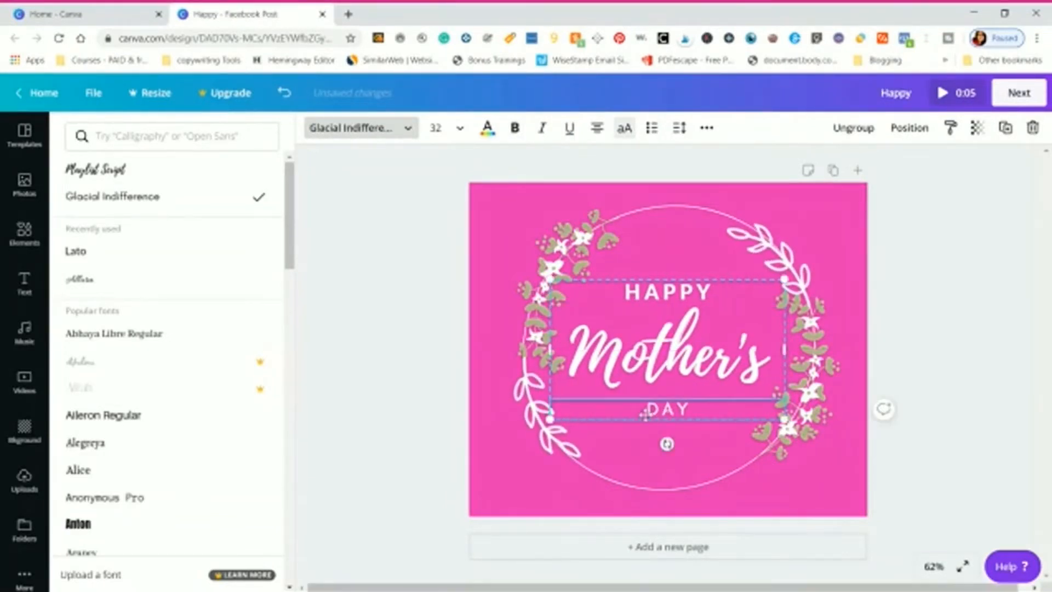
left_click_drag(646, 410, 692, 411)
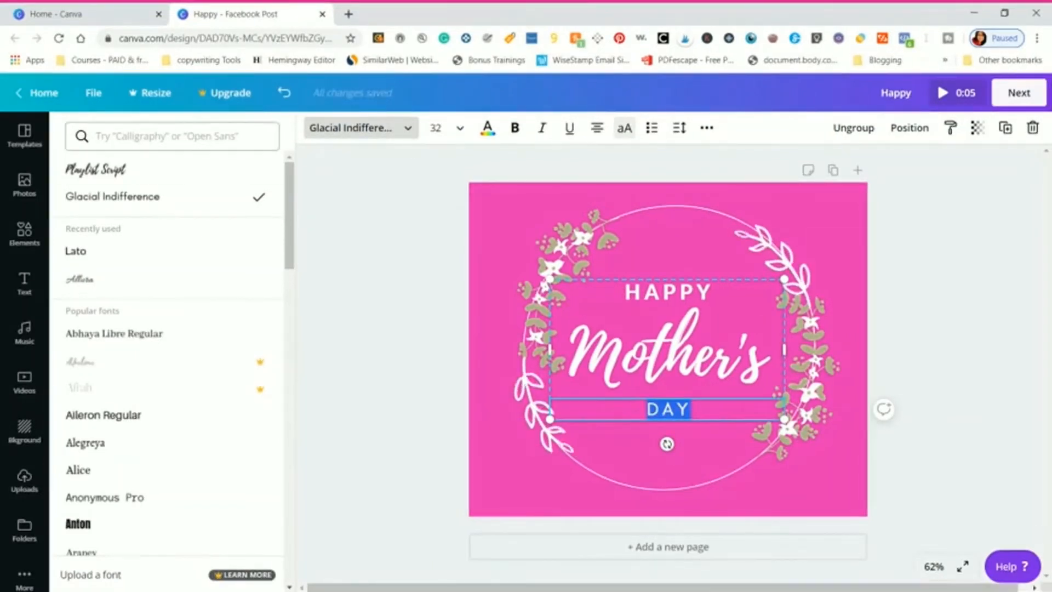
left_click(168, 257)
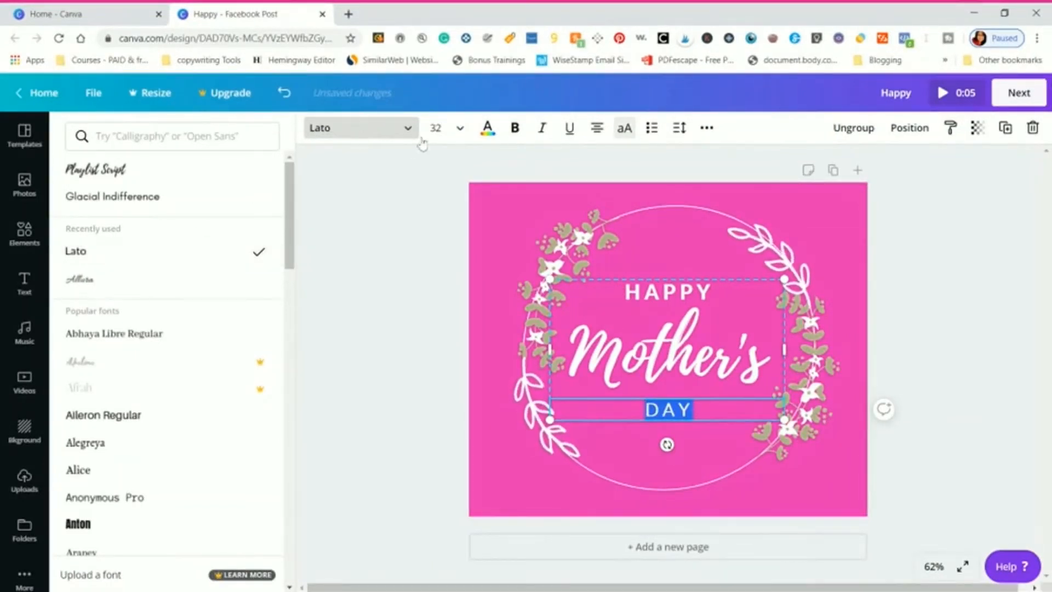
left_click(514, 135)
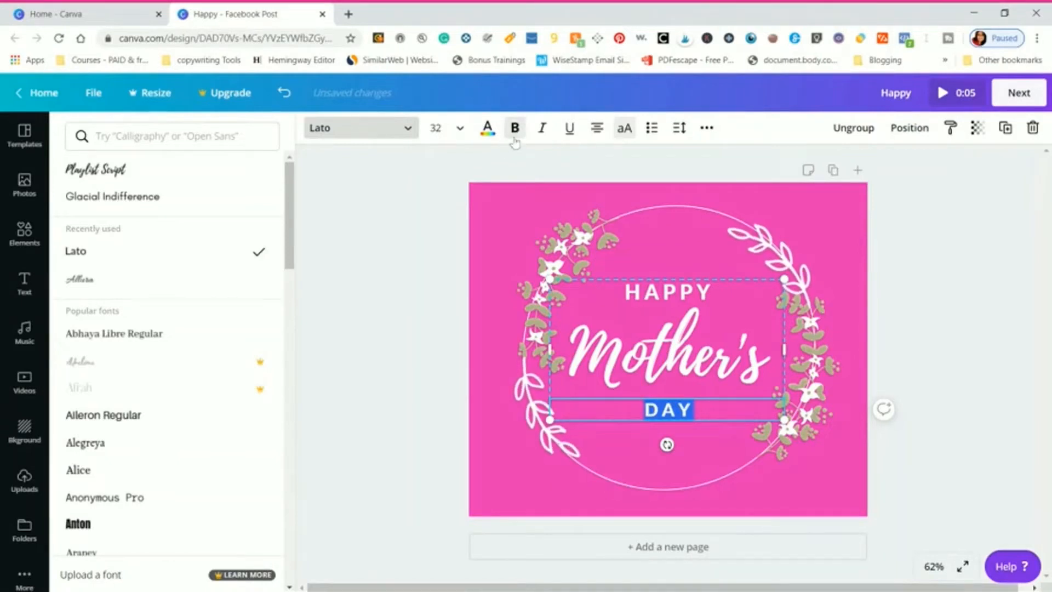
left_click(438, 128)
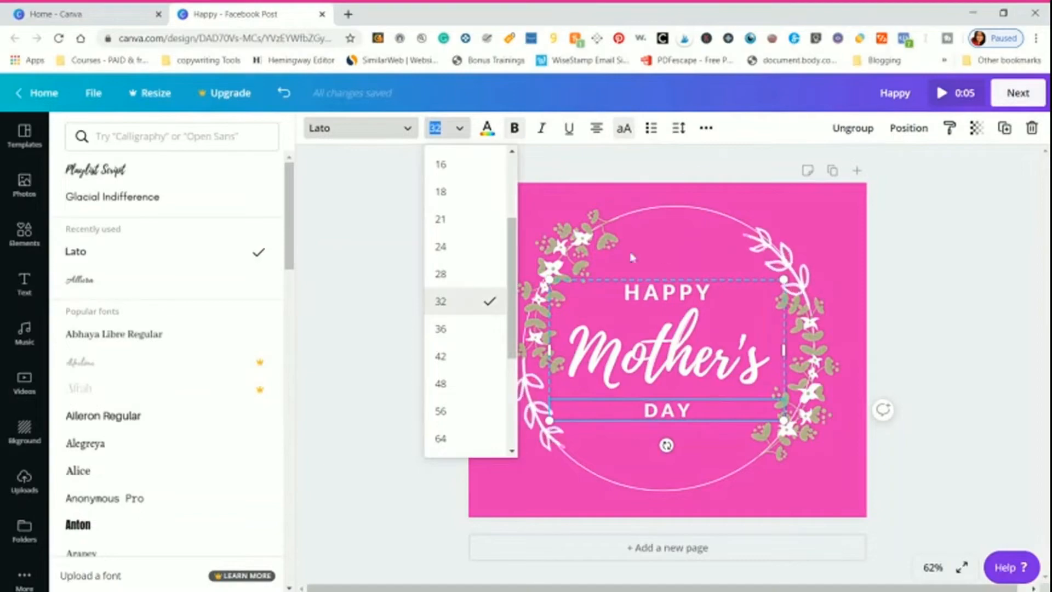
left_click(664, 257)
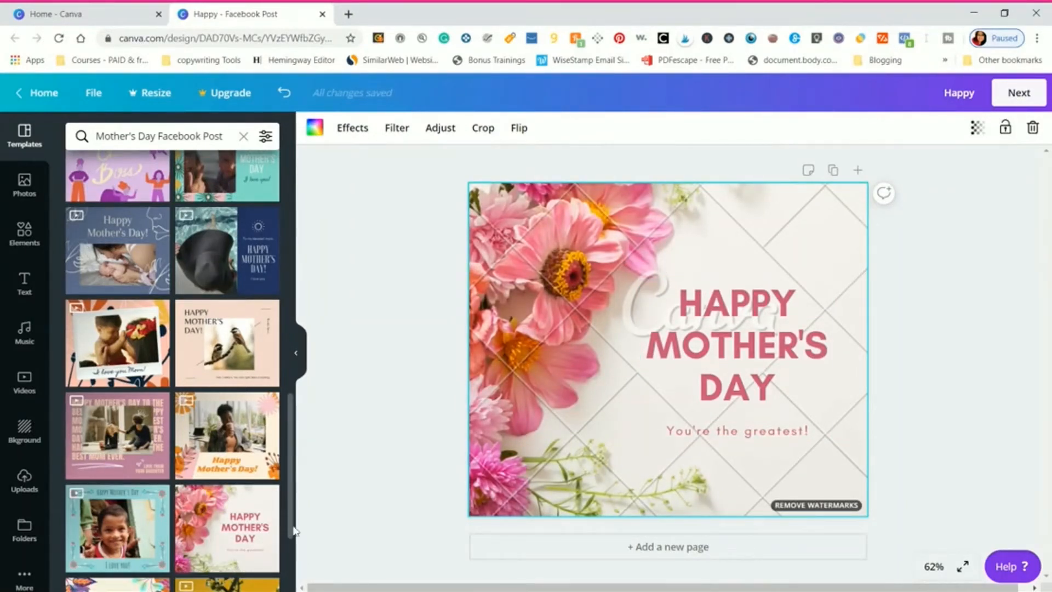
- Apply the peach Happy Mother's Day template with two birds on a branch and delete the bird photo from its frame
scroll(294, 530, "down", 1)
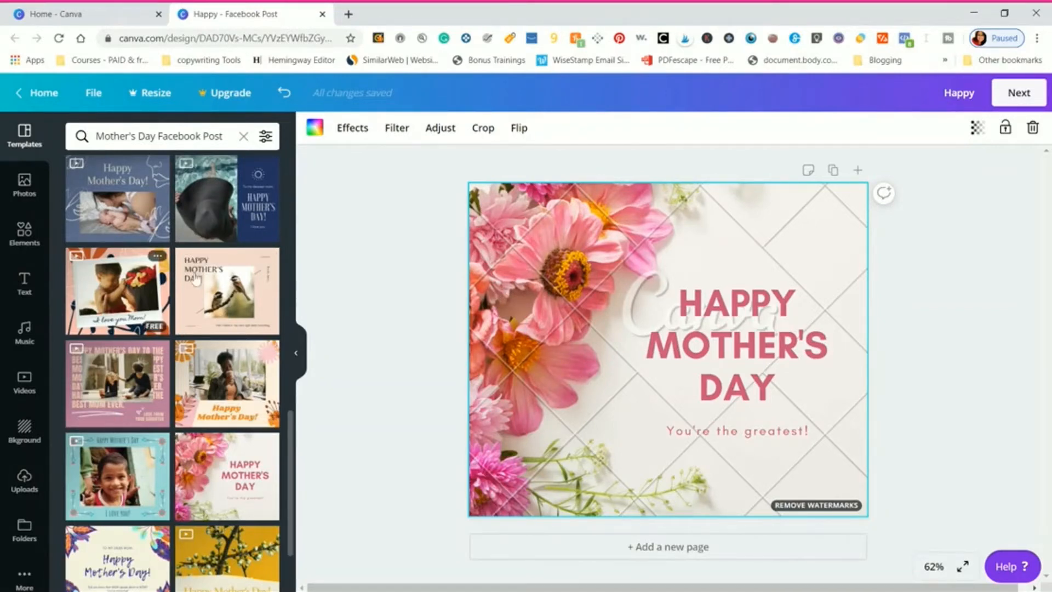
left_click(246, 295)
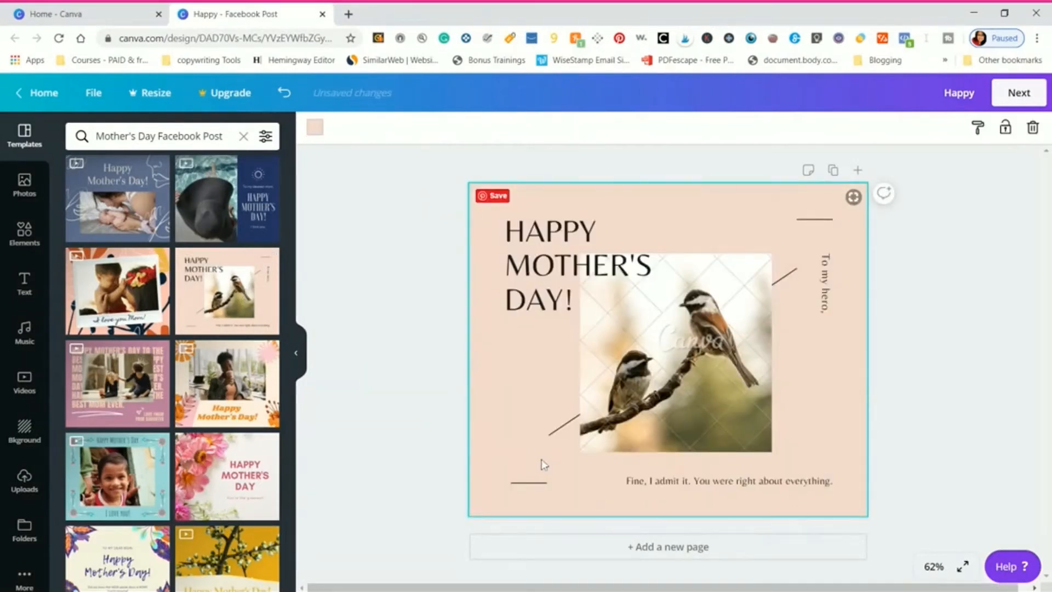
left_click_drag(293, 427, 302, 305)
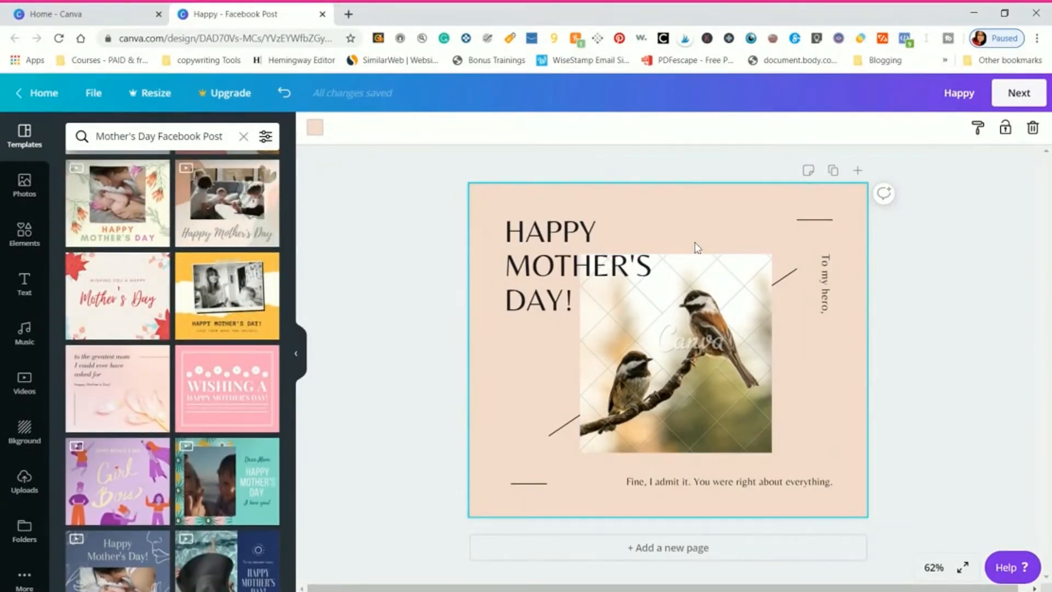
left_click(698, 362)
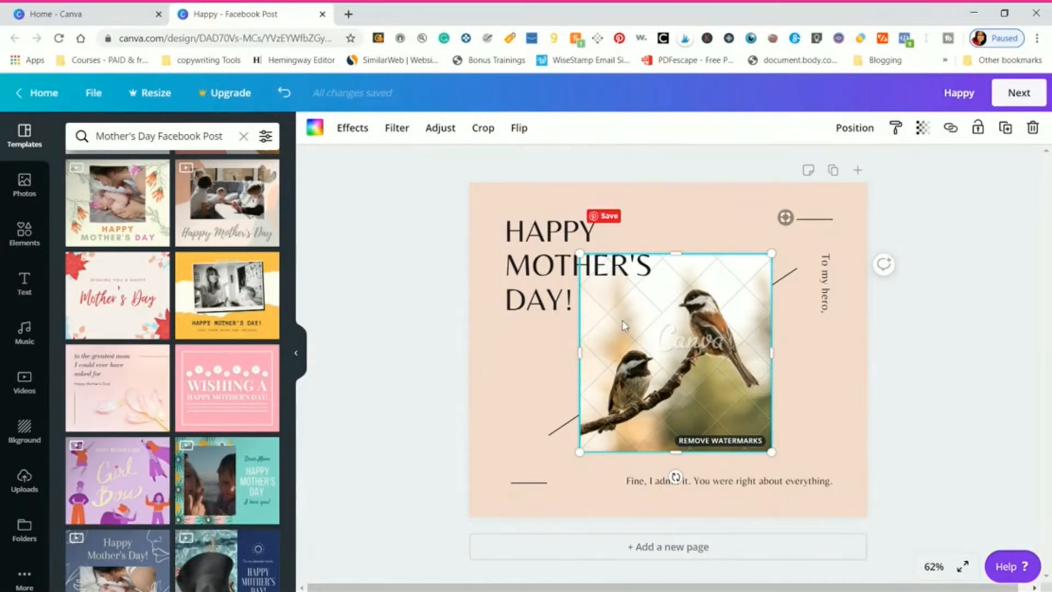
key("Delete")
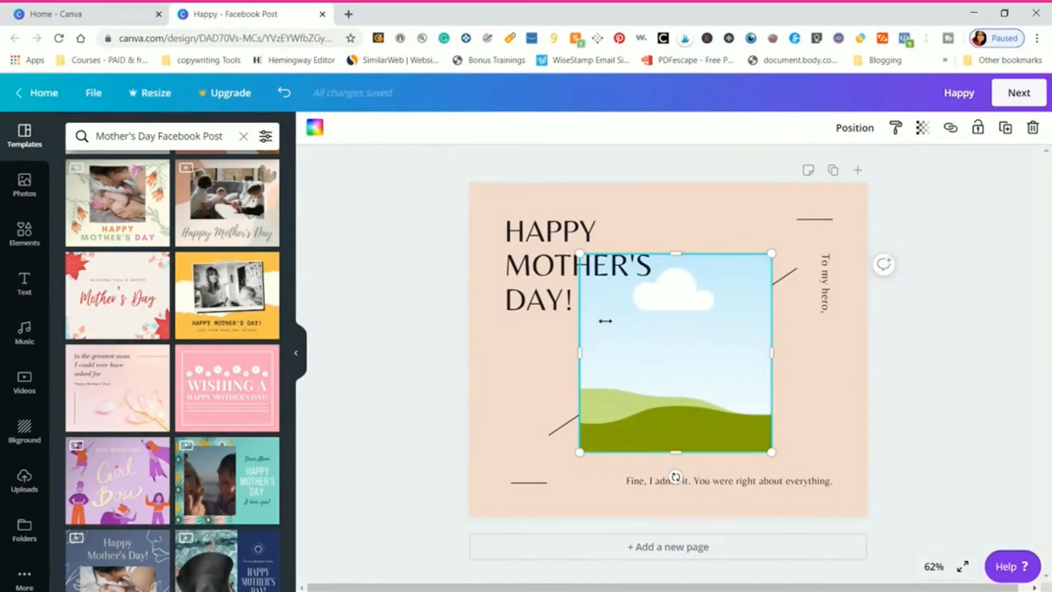
- Search the photo library for "mother" and browse the matching photos
left_click(24, 186)
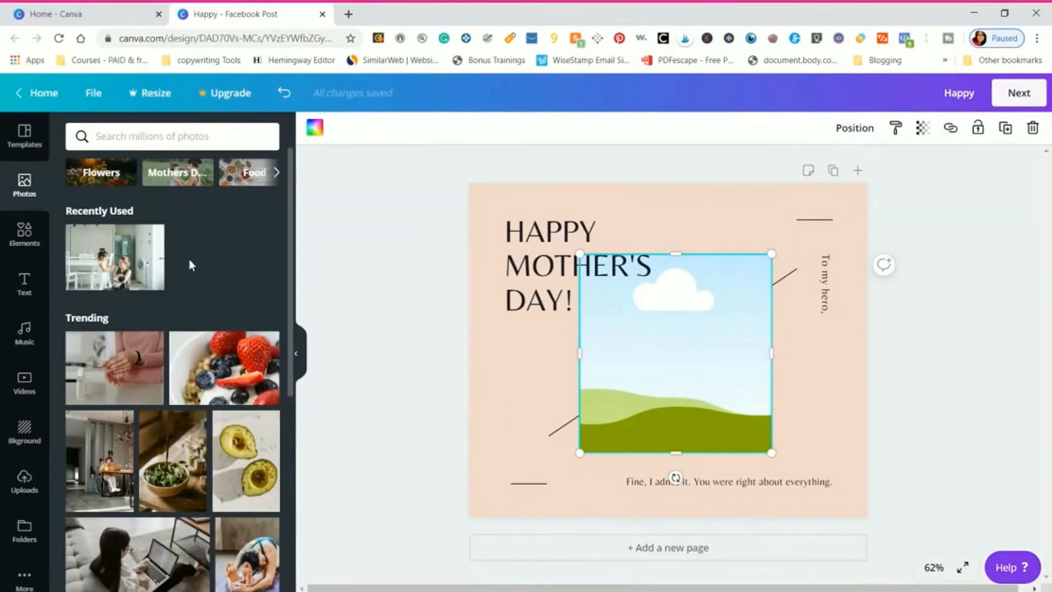
left_click(153, 135)
type("moth")
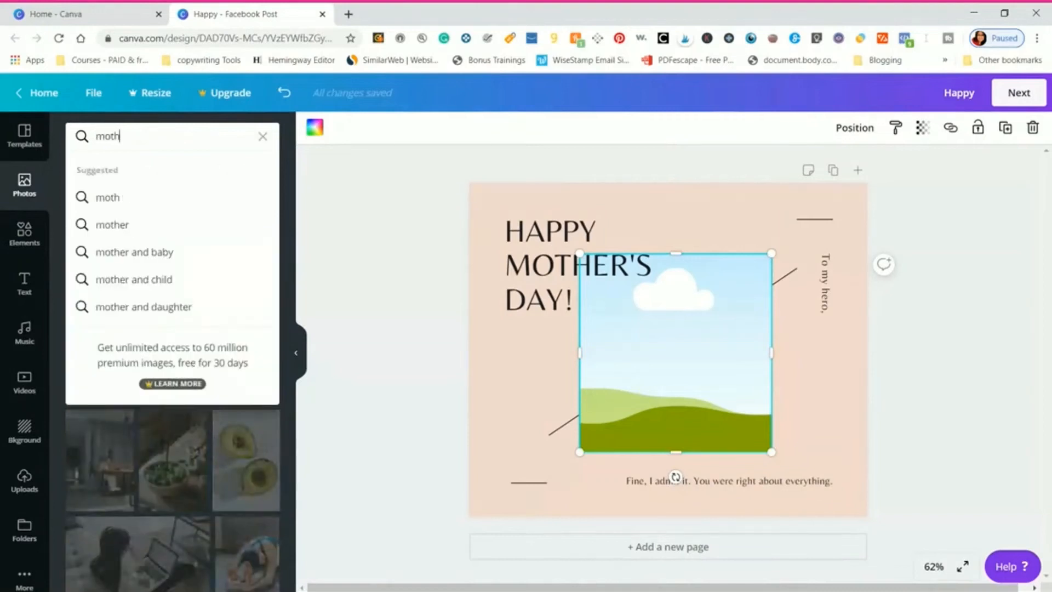
type("er")
key("Return")
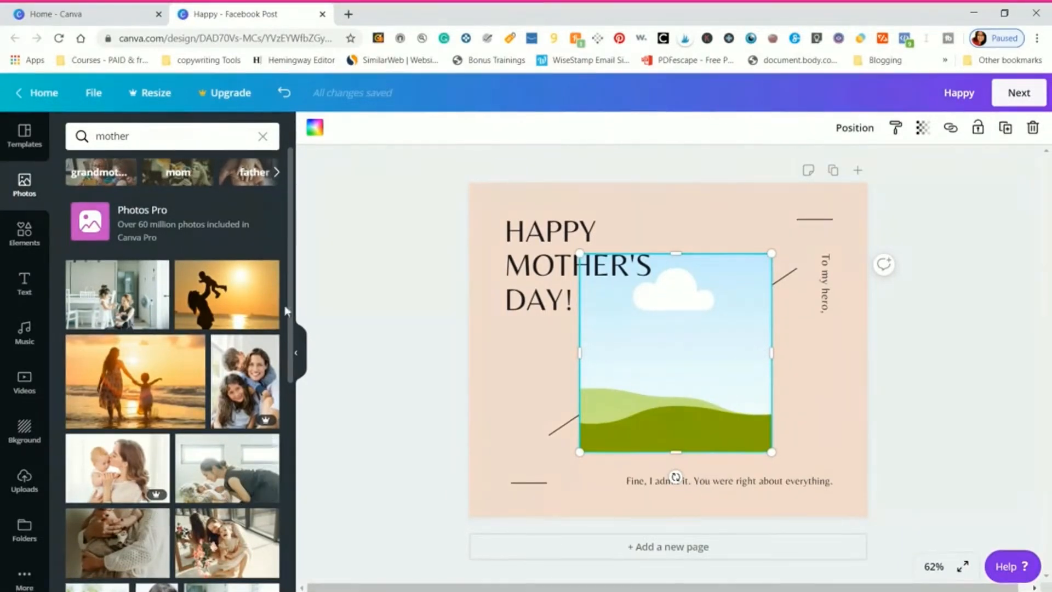
left_click_drag(294, 292, 287, 347)
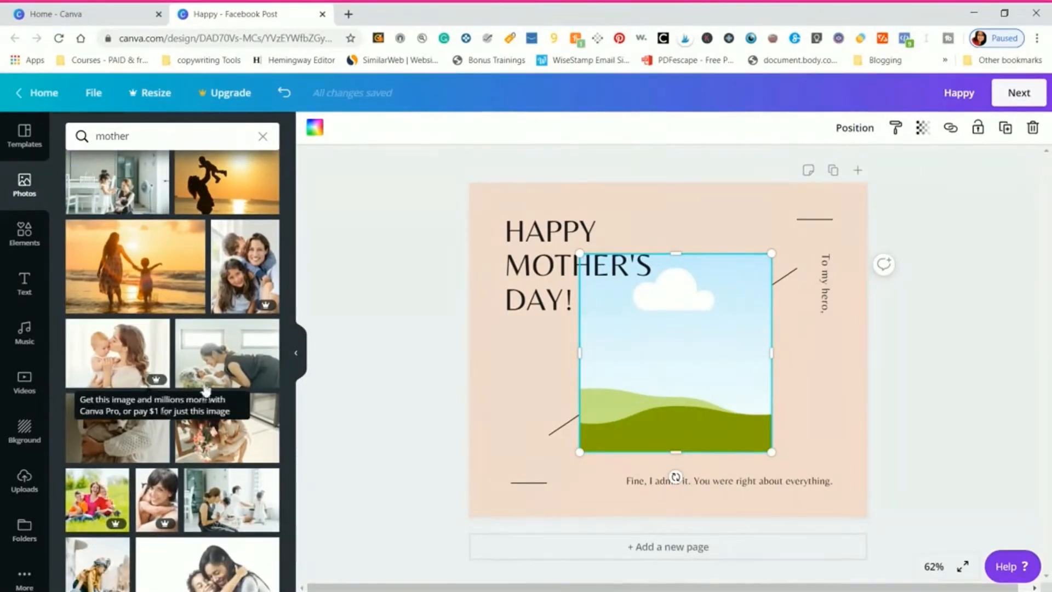
left_click_drag(291, 317, 303, 223)
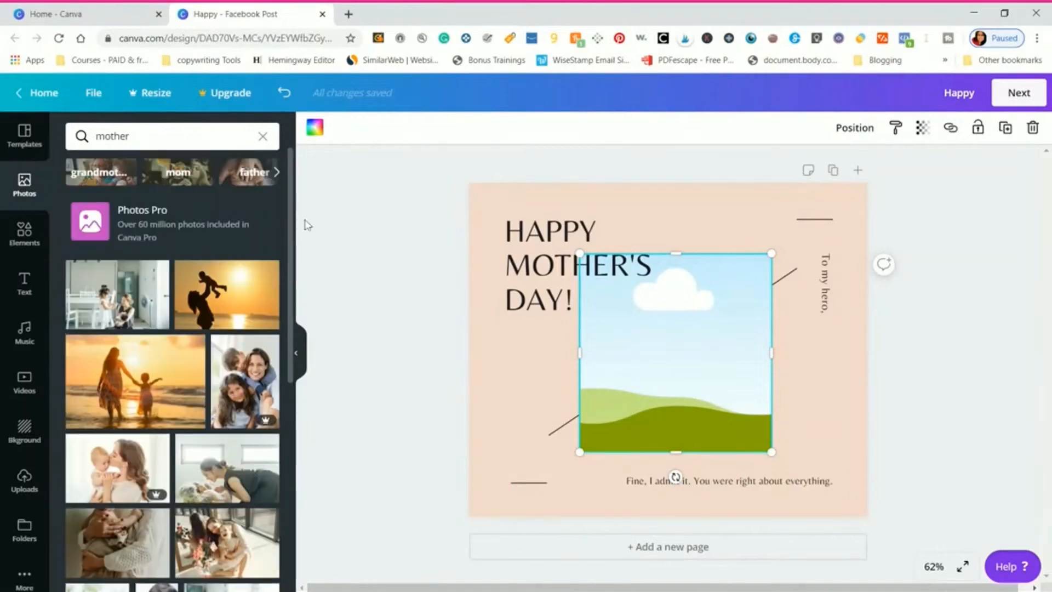
- Try searching the photo library for "free mother" instead
left_click(141, 136)
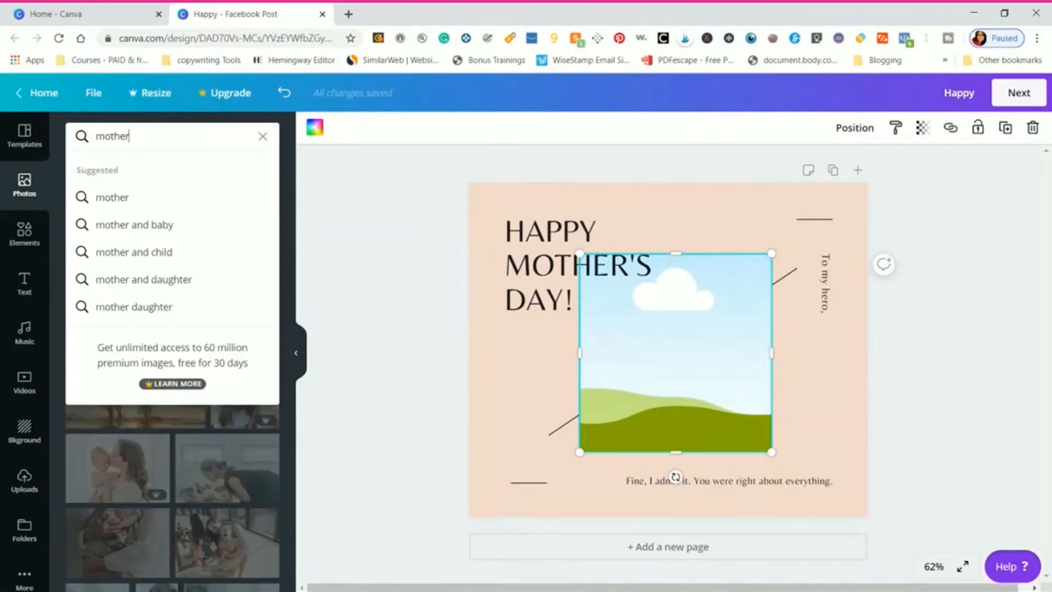
key("BackSpace")
key("BackSpace")
key("BackSpace")
key("BackSpace")
key("BackSpace")
key("BackSpace")
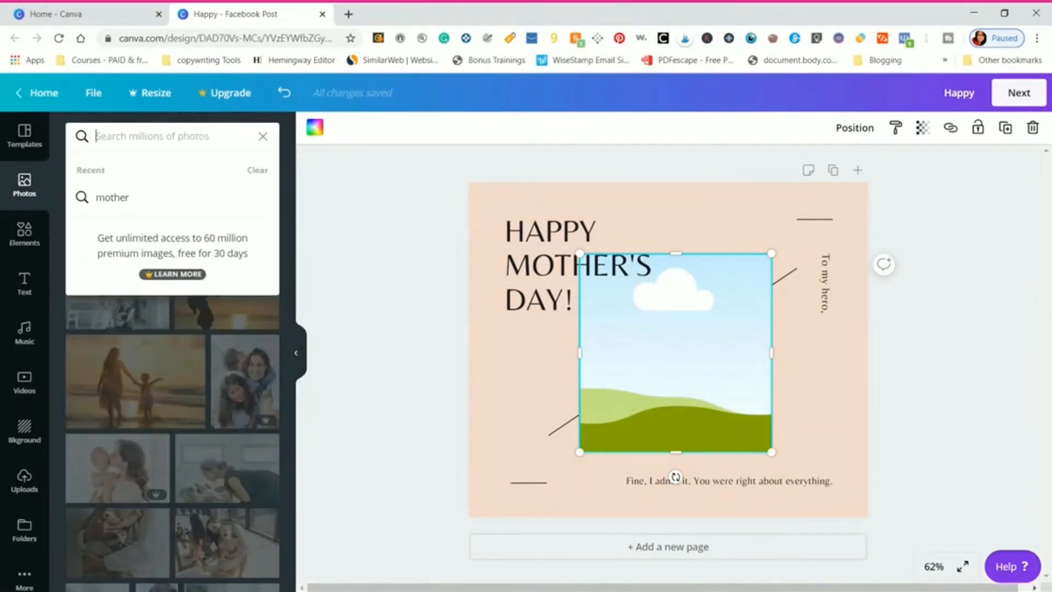
type("free moth")
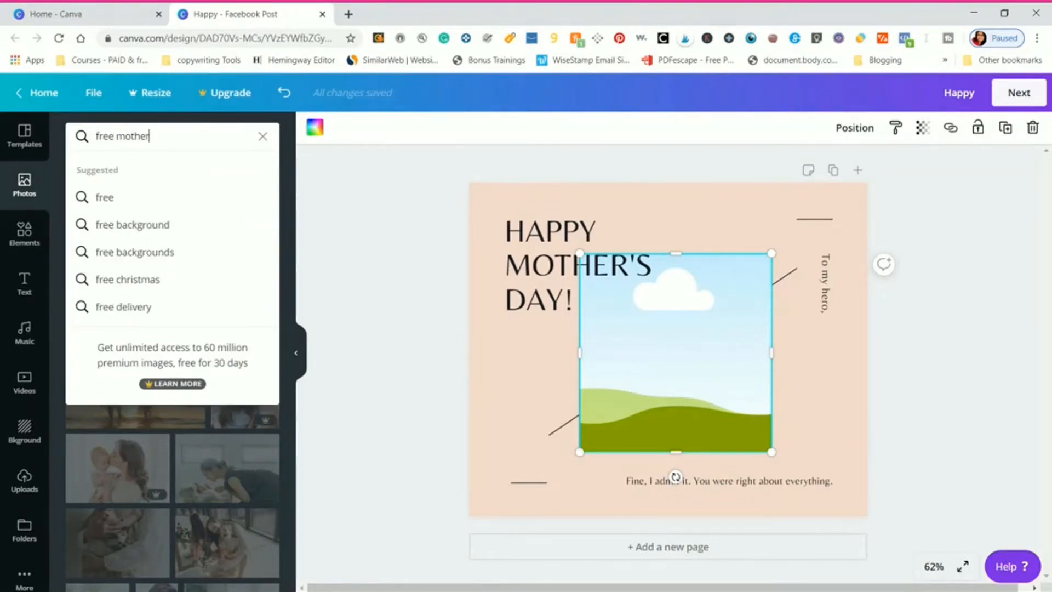
type("er")
key("Return")
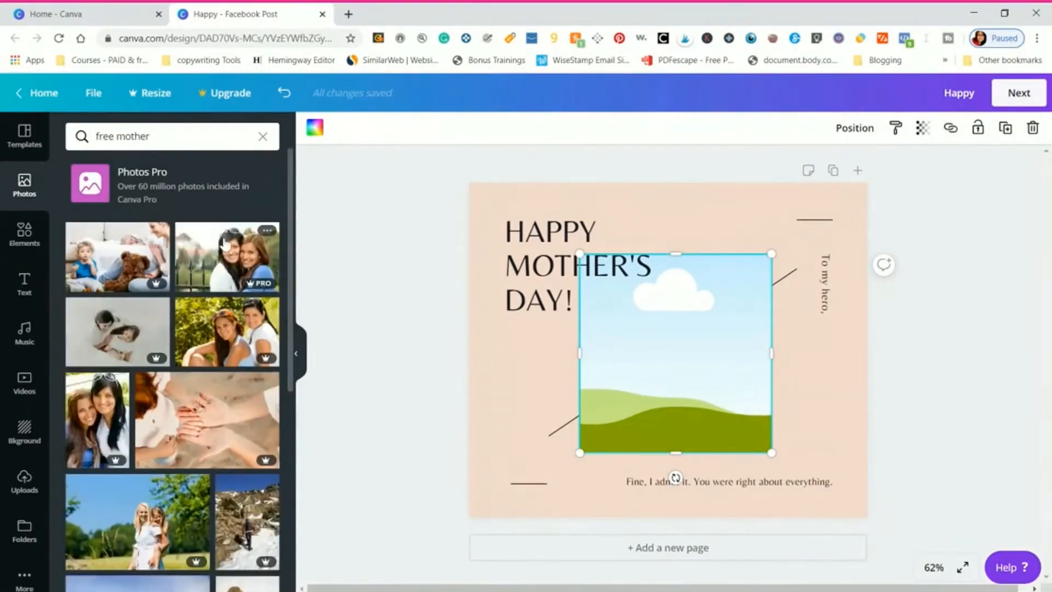
- Replace the photo search term with "mother" and run the search again
left_click(165, 136)
key("BackSpace")
key("BackSpace")
key("BackSpace")
key("BackSpace")
key("BackSpace")
key("BackSpace")
key("BackSpace")
key("BackSpace")
key("BackSpace")
key("BackSpace")
key("BackSpace")
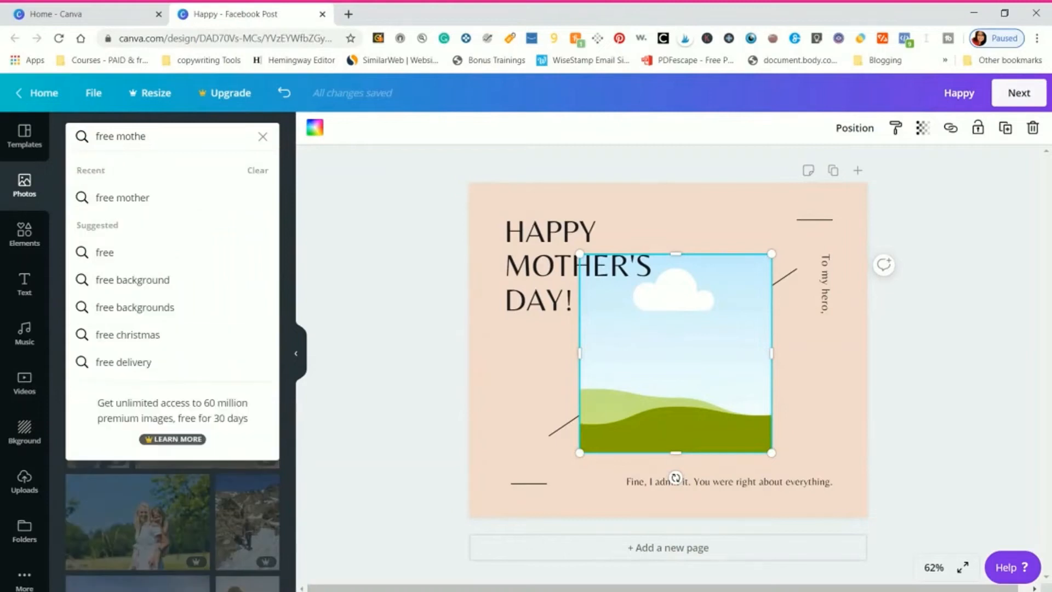
type("mother")
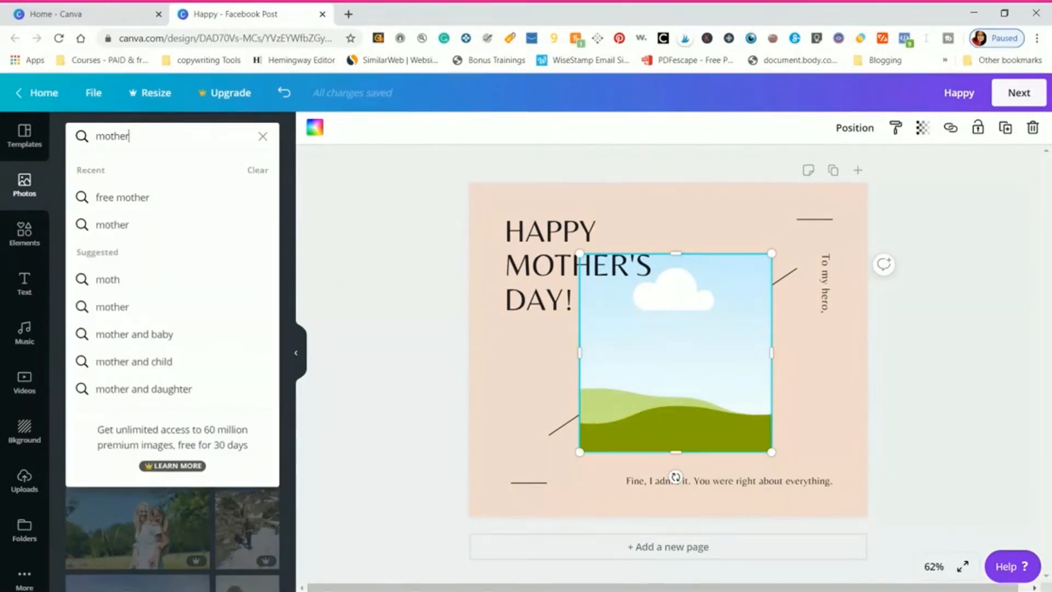
key("Return")
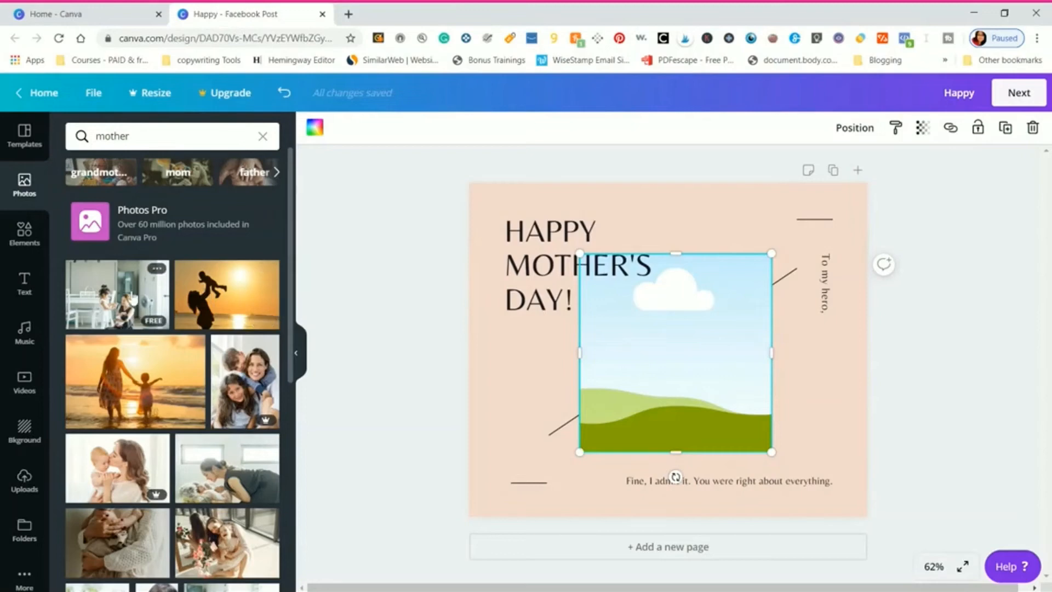
- Try the free photo of a mother with a girl and a baby in the template's frame, and delete it from the frame
left_click(131, 296)
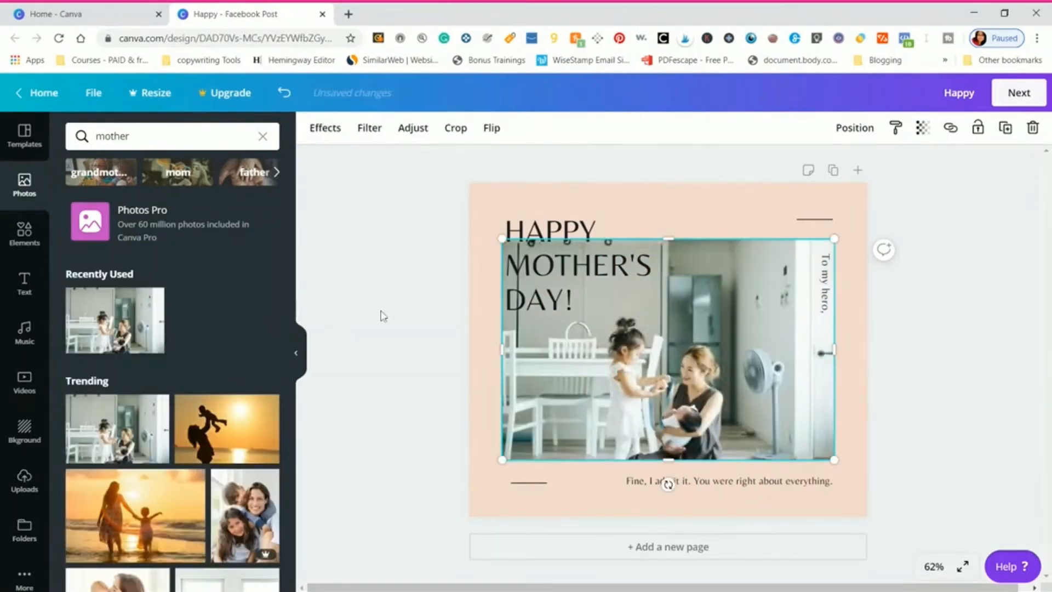
left_click_drag(705, 317, 660, 358)
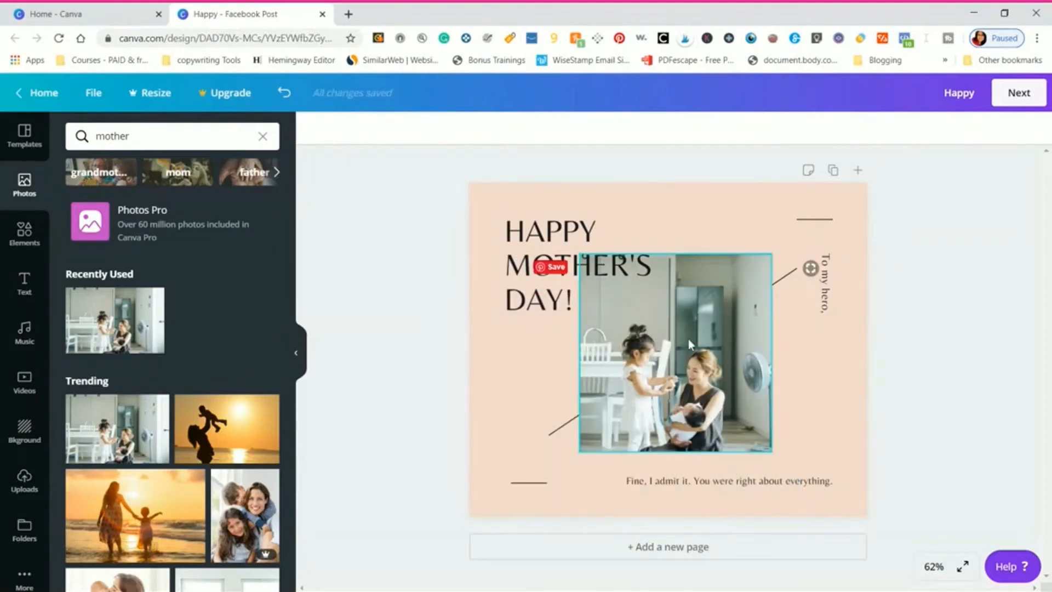
left_click(686, 310)
key("Delete")
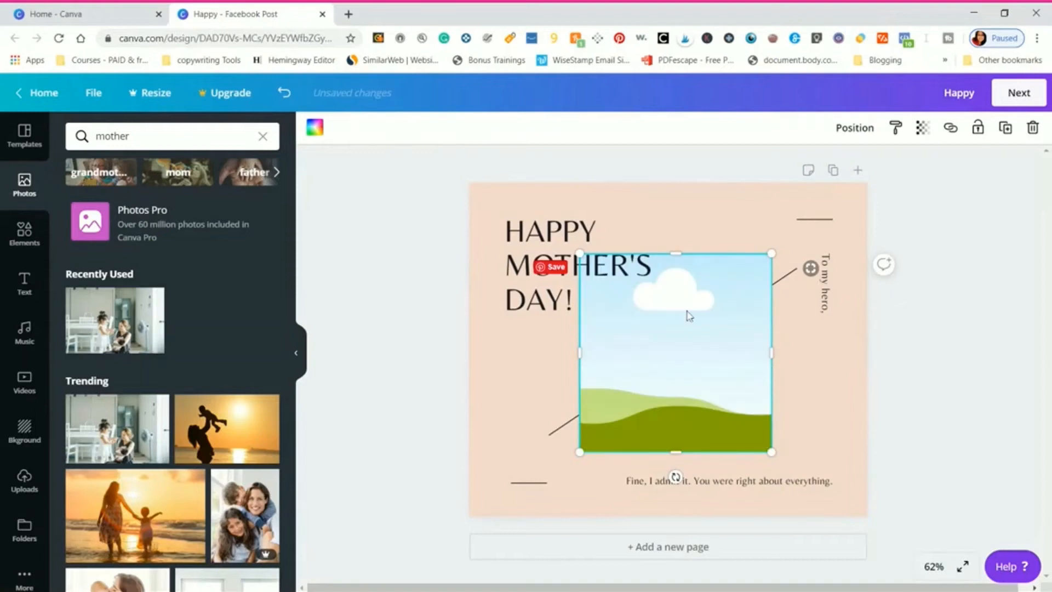
- Fill the empty frame with the recently used mother-and-children photo, and enlarge and reposition it within the crop
left_click(131, 320)
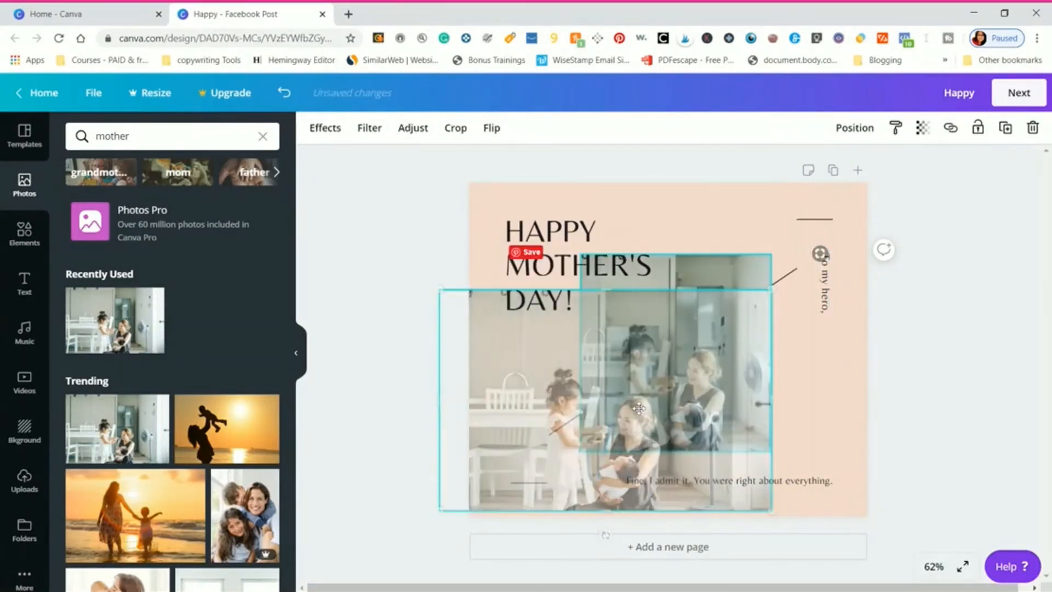
left_click_drag(687, 401, 649, 405)
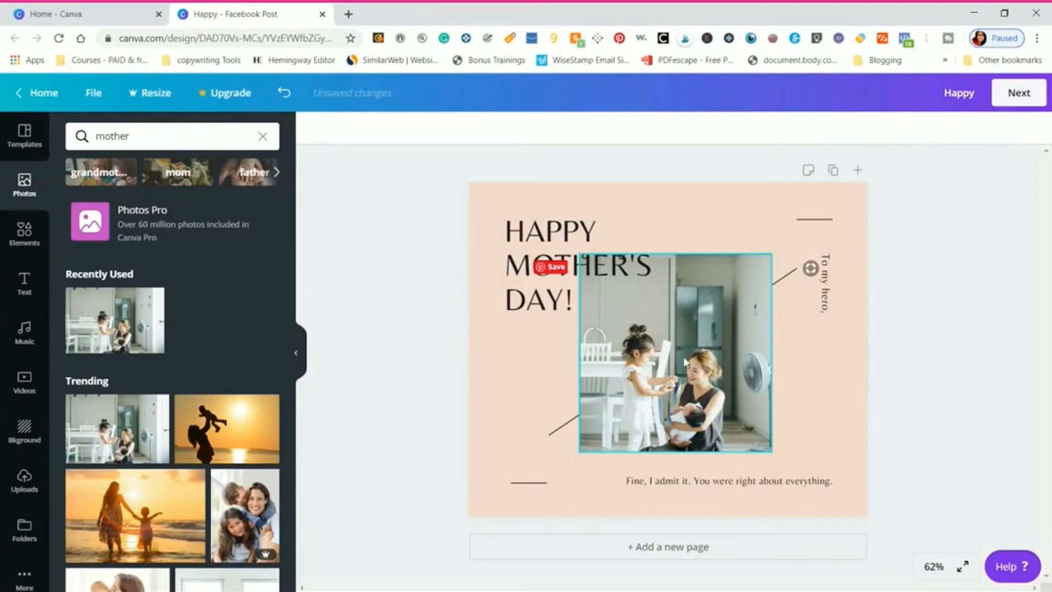
double_click(714, 351)
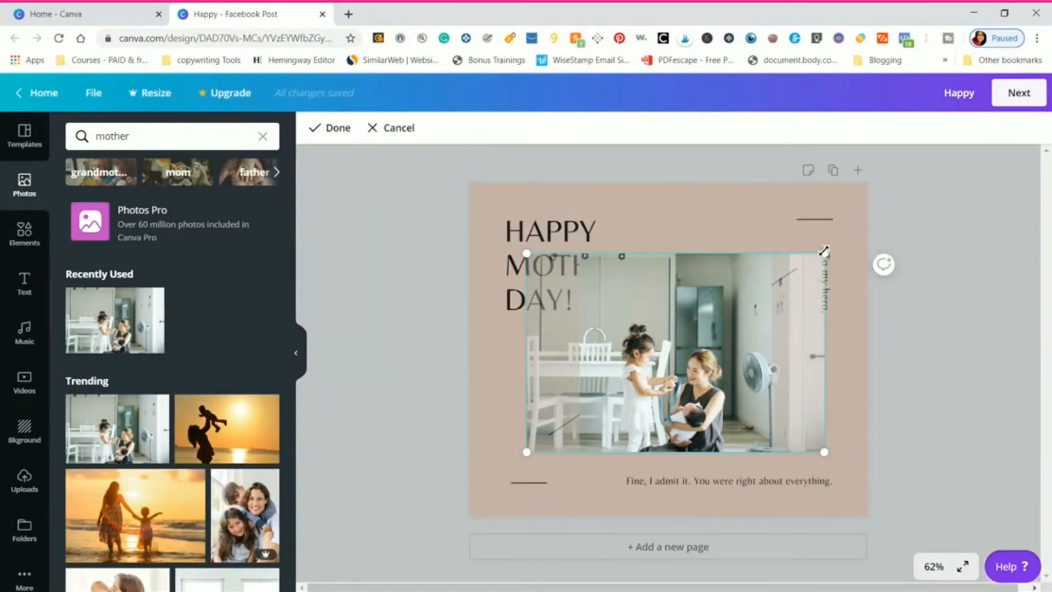
left_click_drag(824, 250, 866, 216)
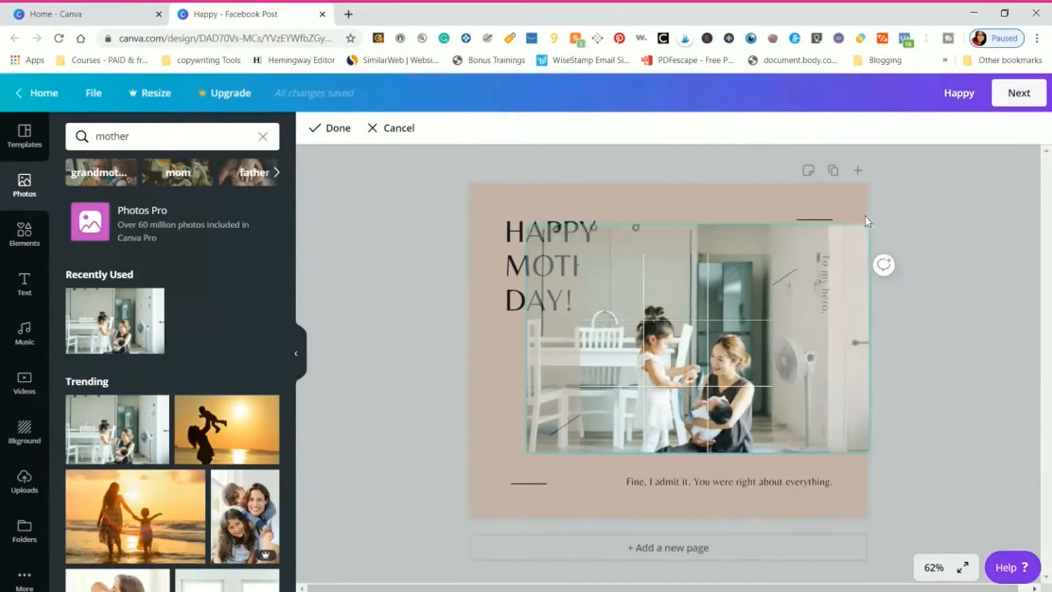
left_click_drag(719, 330, 698, 312)
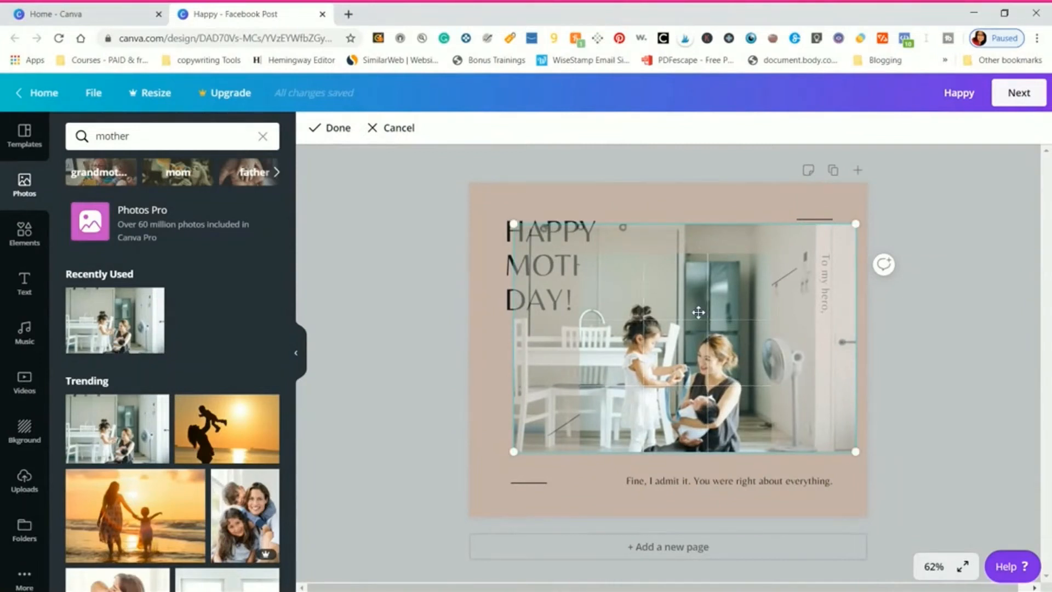
key("Return")
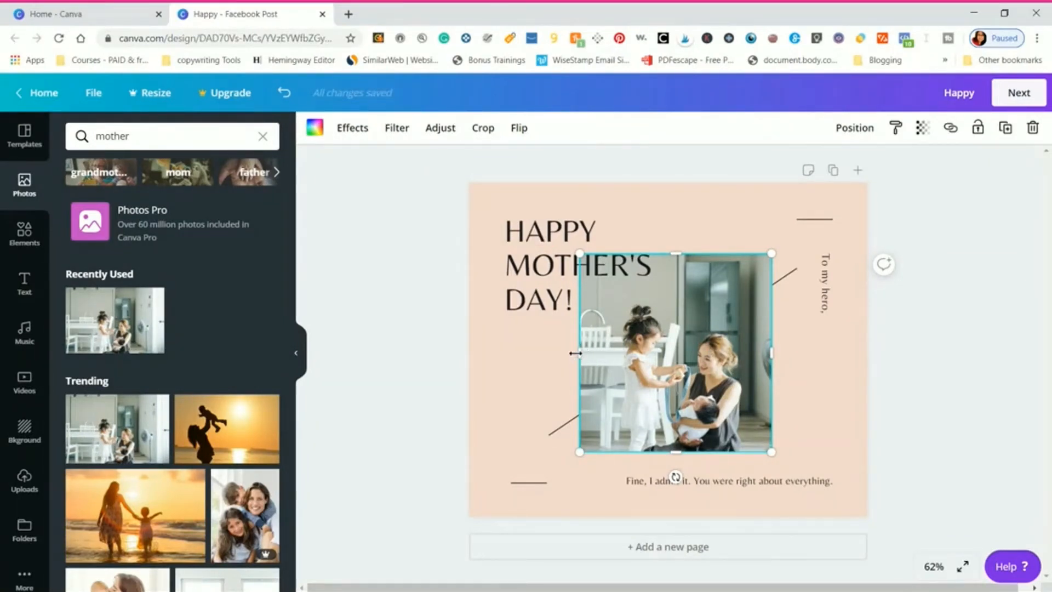
- Narrow the photo frame slightly from both sides and select the page background
left_click_drag(576, 353, 596, 353)
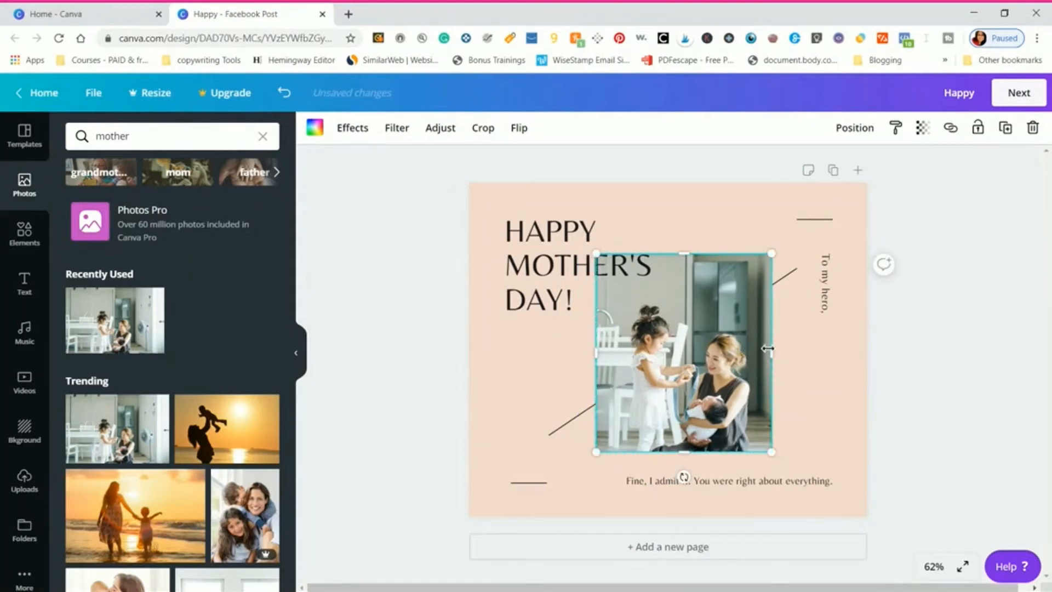
left_click_drag(767, 349, 764, 349)
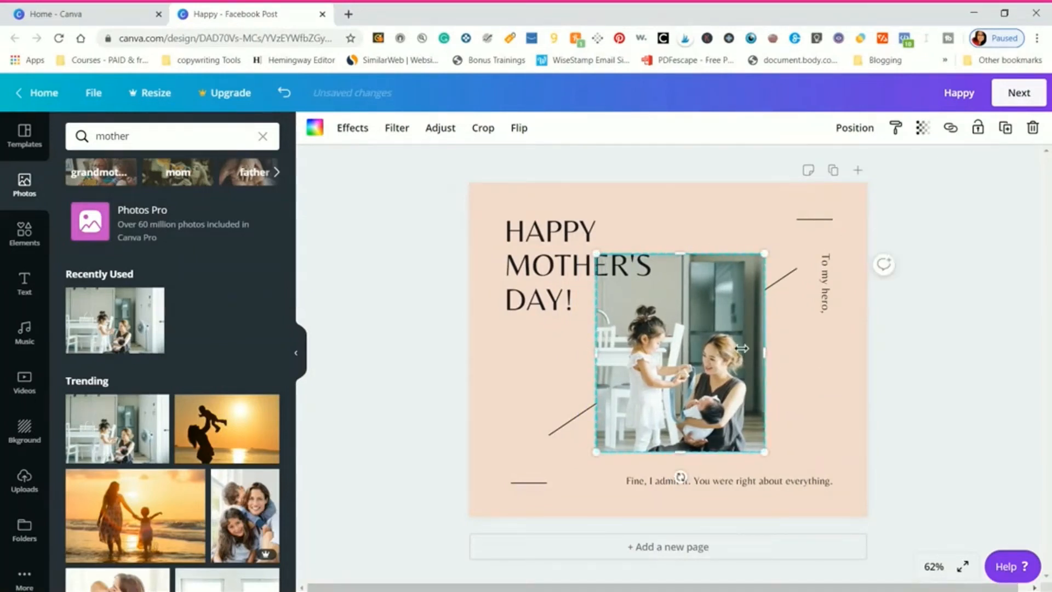
left_click(519, 396)
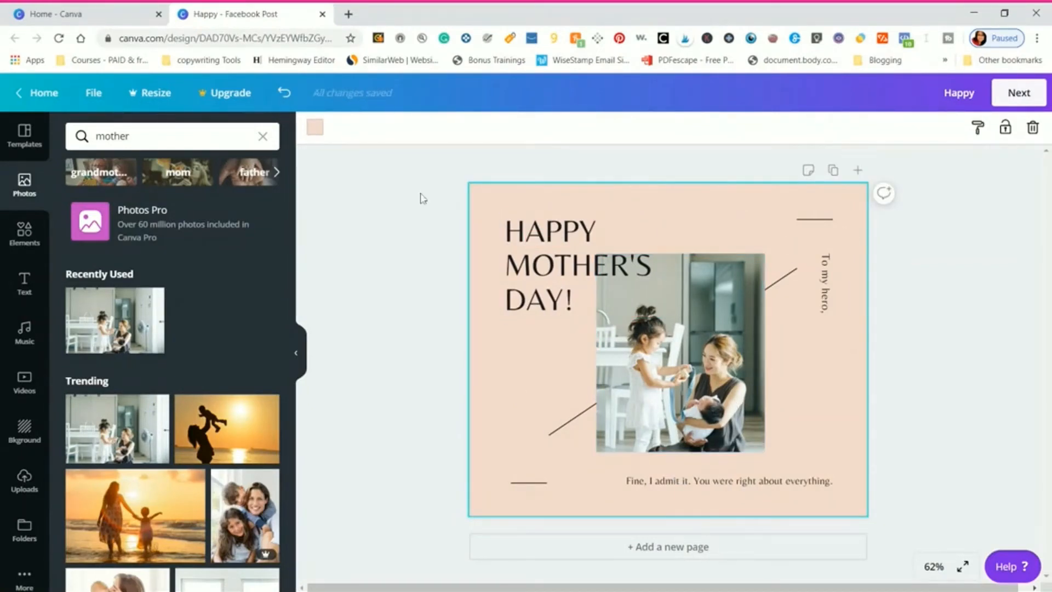
- Change the page background to a custom pale pink, #ffd3f0
left_click(312, 131)
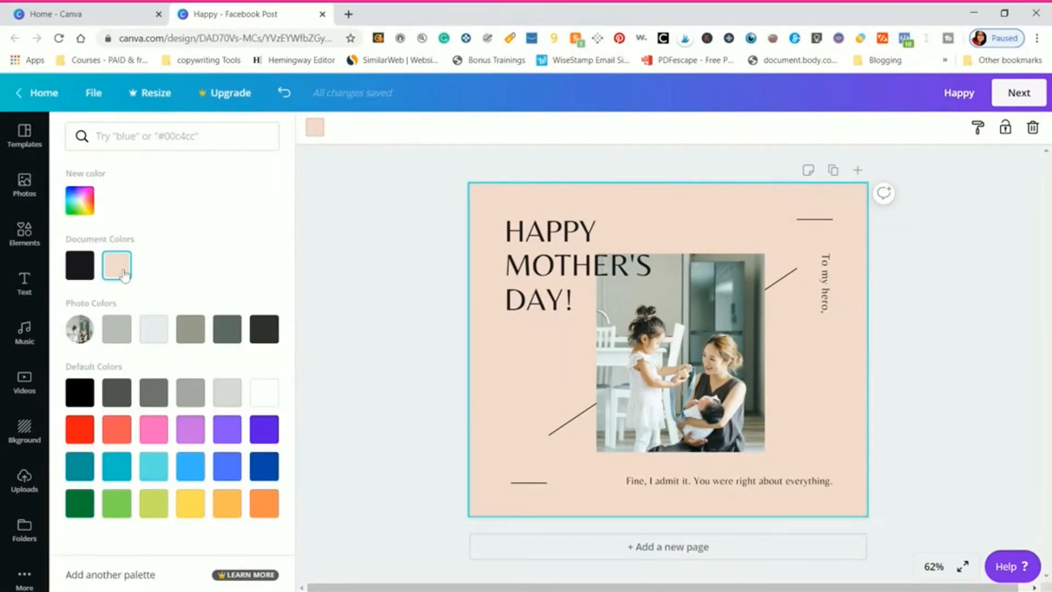
left_click(146, 431)
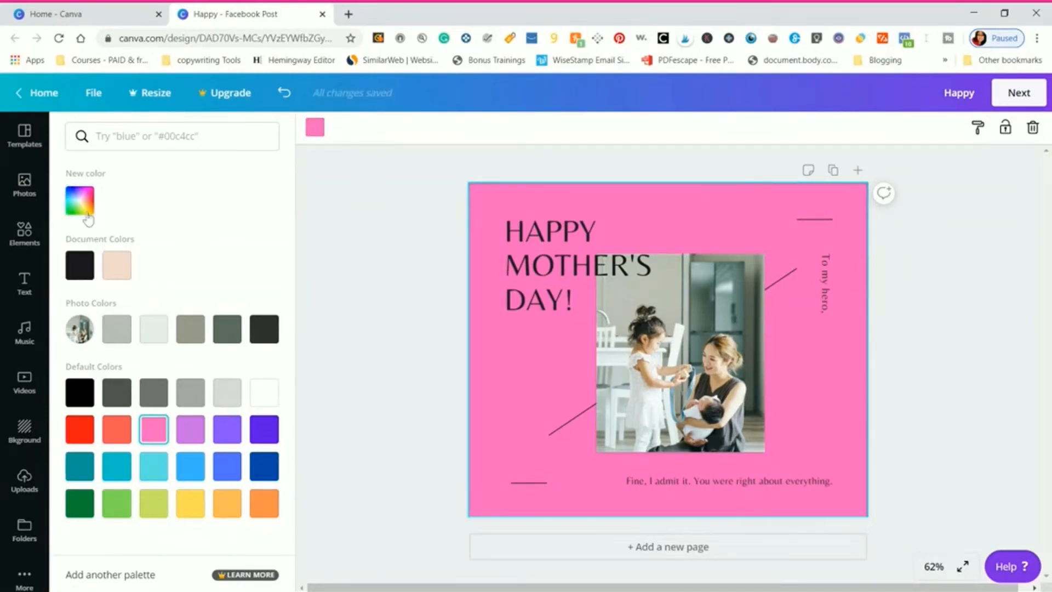
left_click(85, 207)
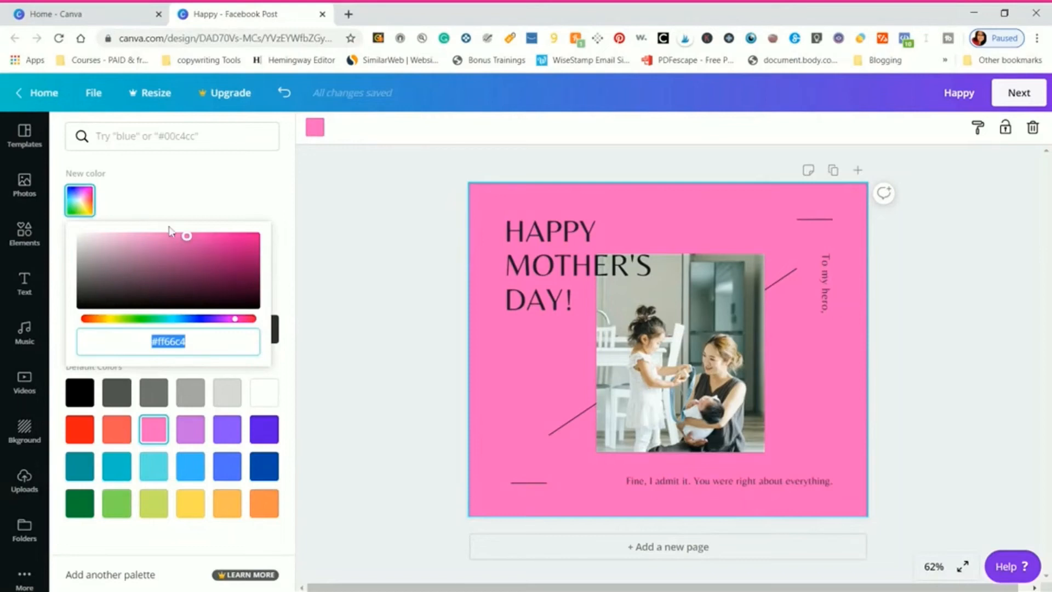
left_click_drag(186, 242, 150, 231)
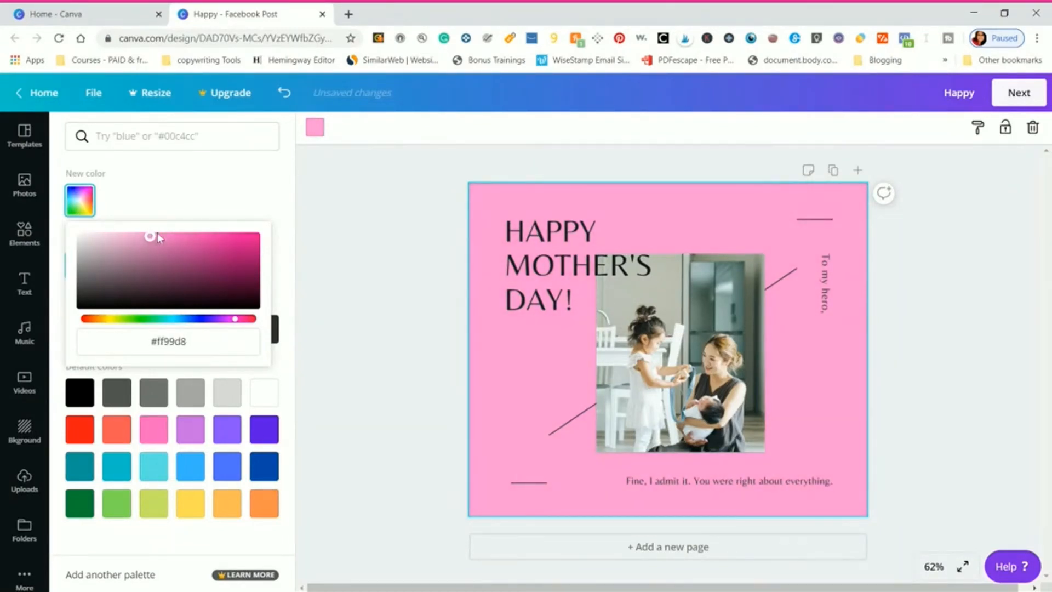
left_click_drag(235, 325, 231, 322)
left_click_drag(148, 237, 109, 232)
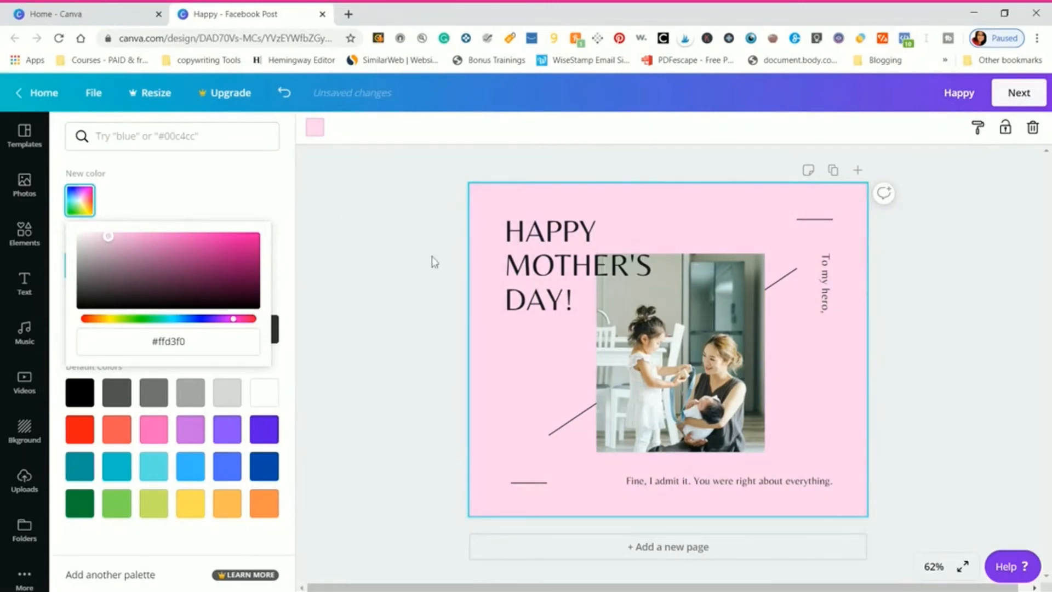
- Change the font of the whole "HAPPY MOTHER'S DAY!" heading to Allura
left_click(522, 281)
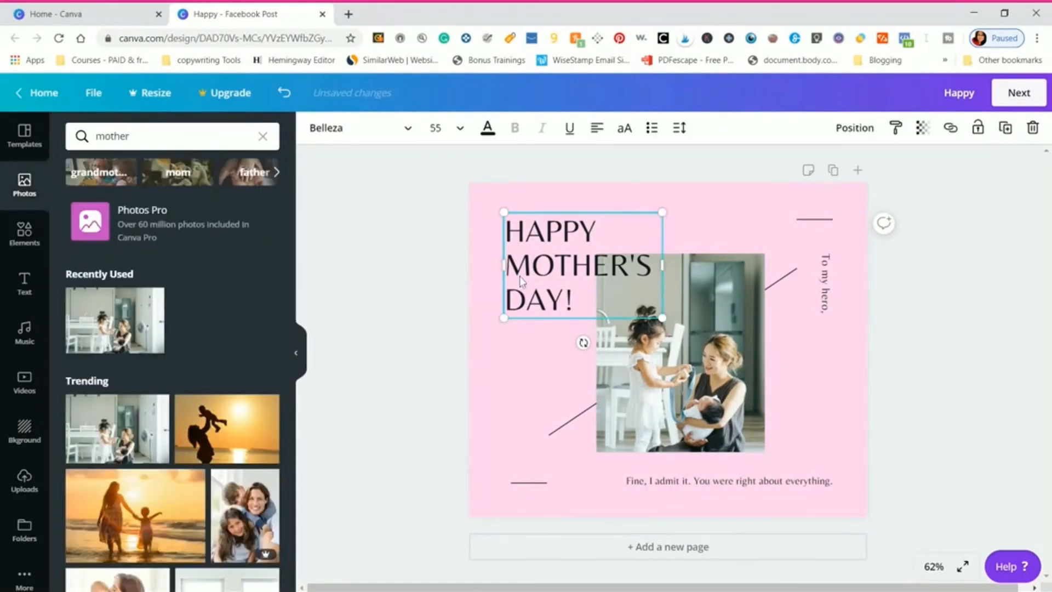
left_click_drag(575, 301, 495, 220)
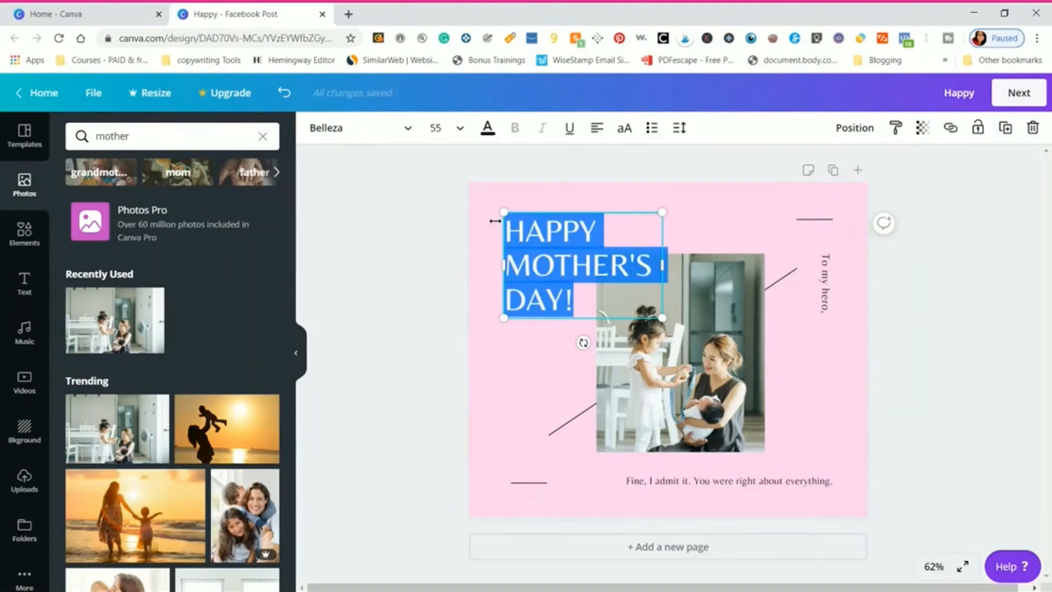
left_click(358, 133)
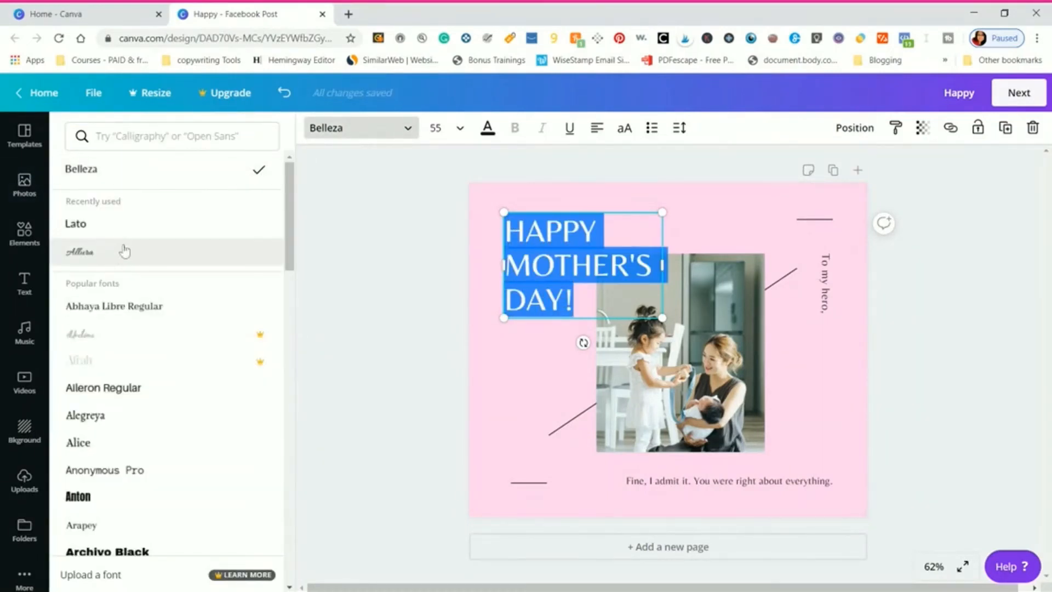
left_click(116, 252)
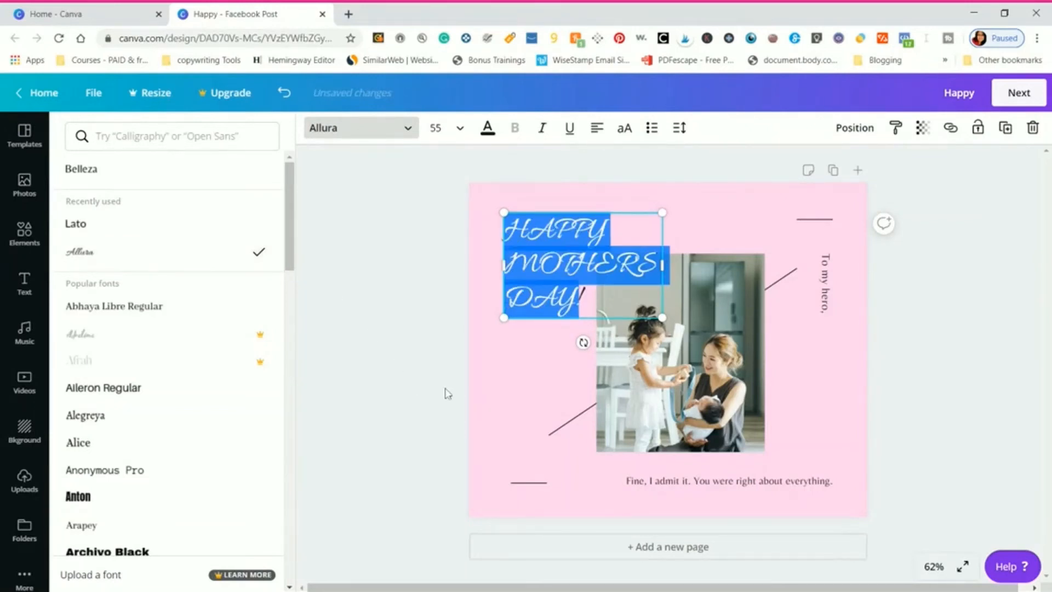
left_click(638, 284)
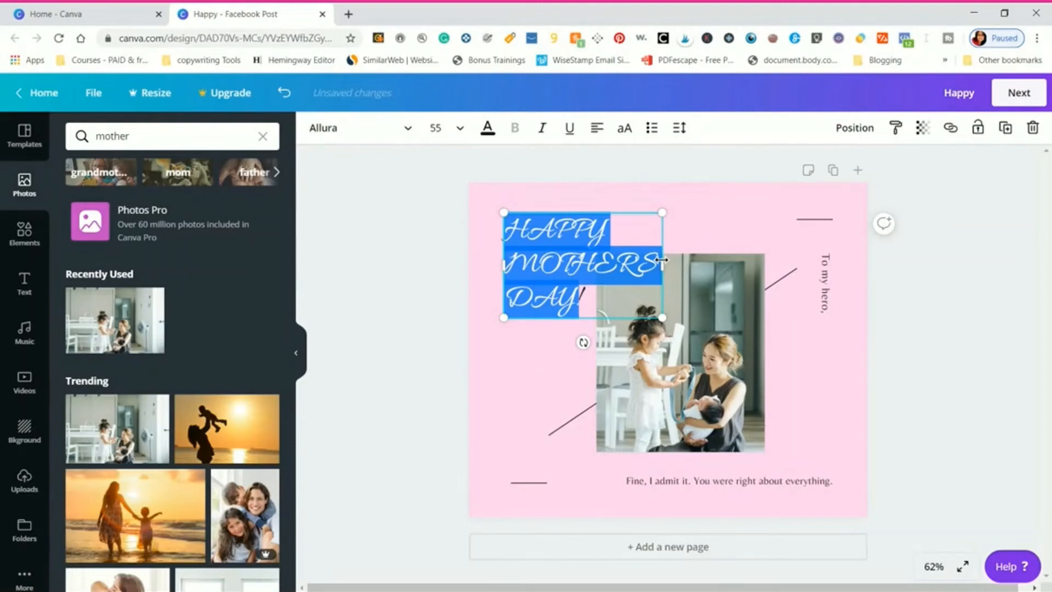
- Widen the heading's text box and remove the line break after "HAPPY" so "MOTHERS" follows on the same line
left_click_drag(663, 260, 832, 274)
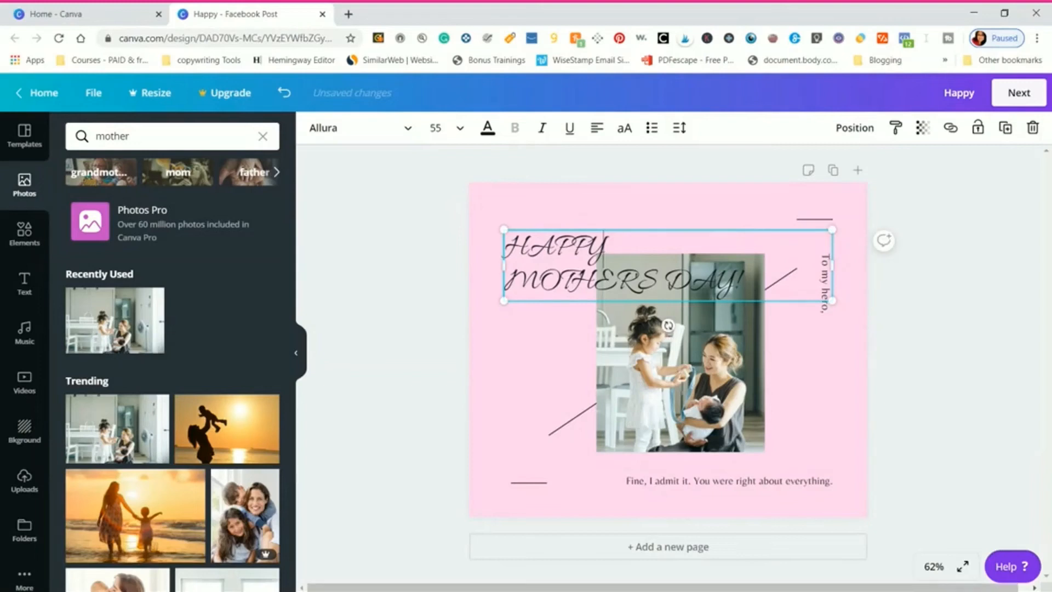
key("BackSpace")
type("y")
type("Y")
key("Delete")
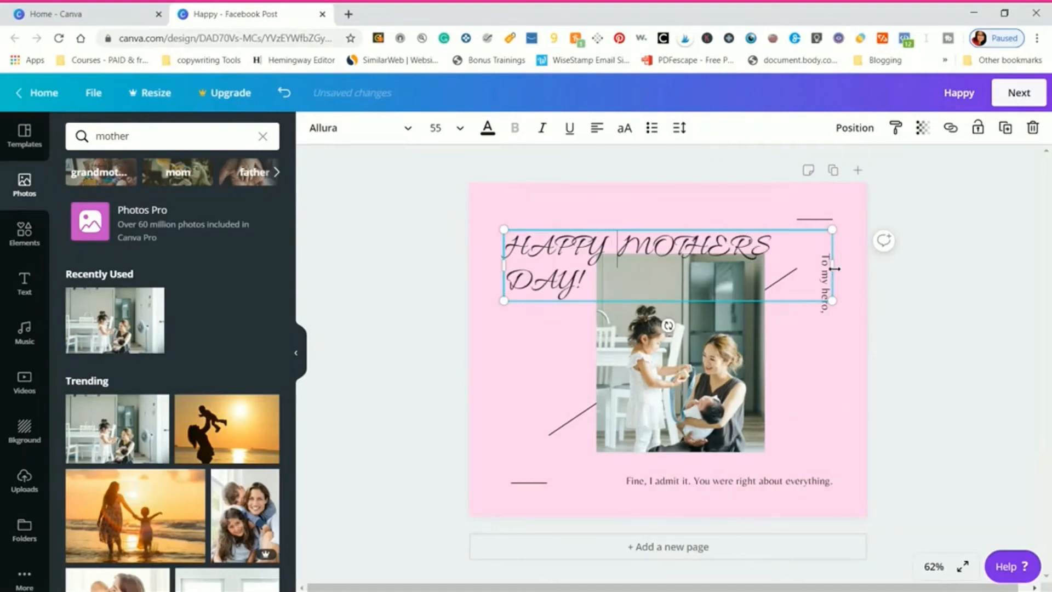
- Widen the heading's text box until all its text fits on one line, and move it above the photo
left_click_drag(853, 269, 824, 364)
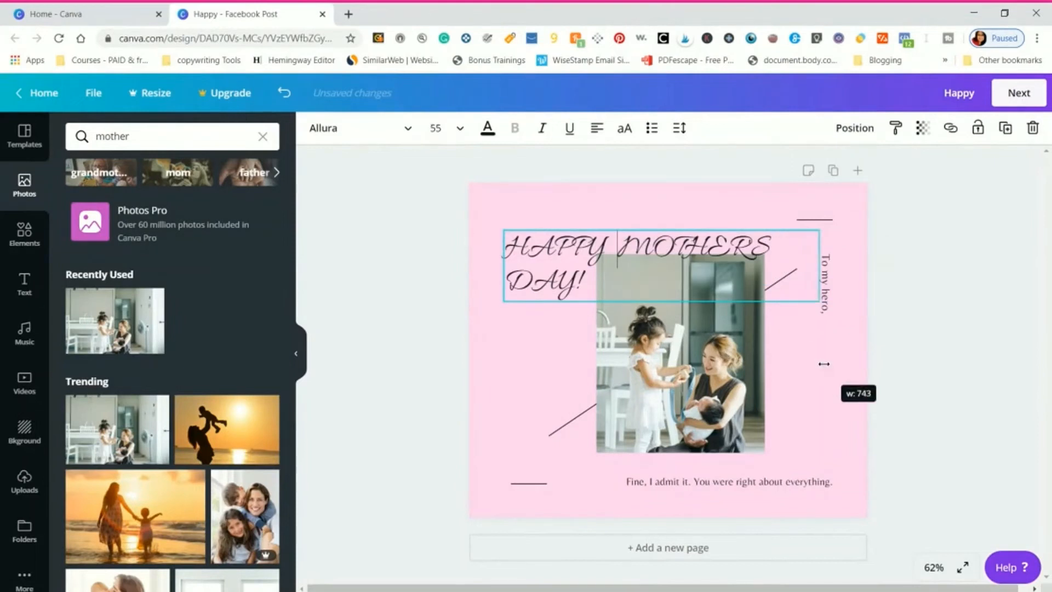
left_click(821, 323)
left_click(781, 261)
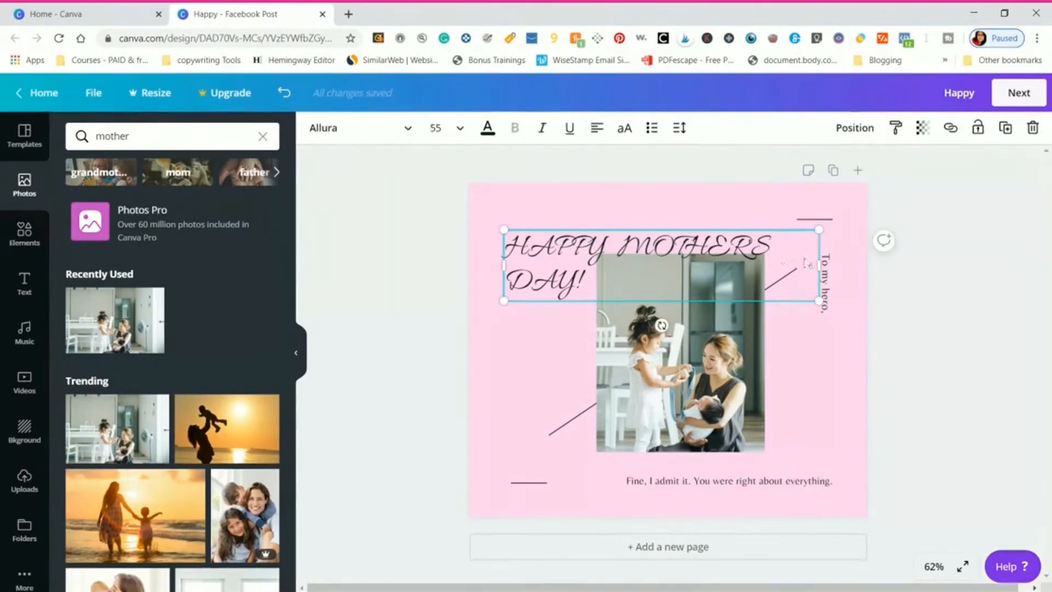
left_click_drag(848, 260, 885, 262)
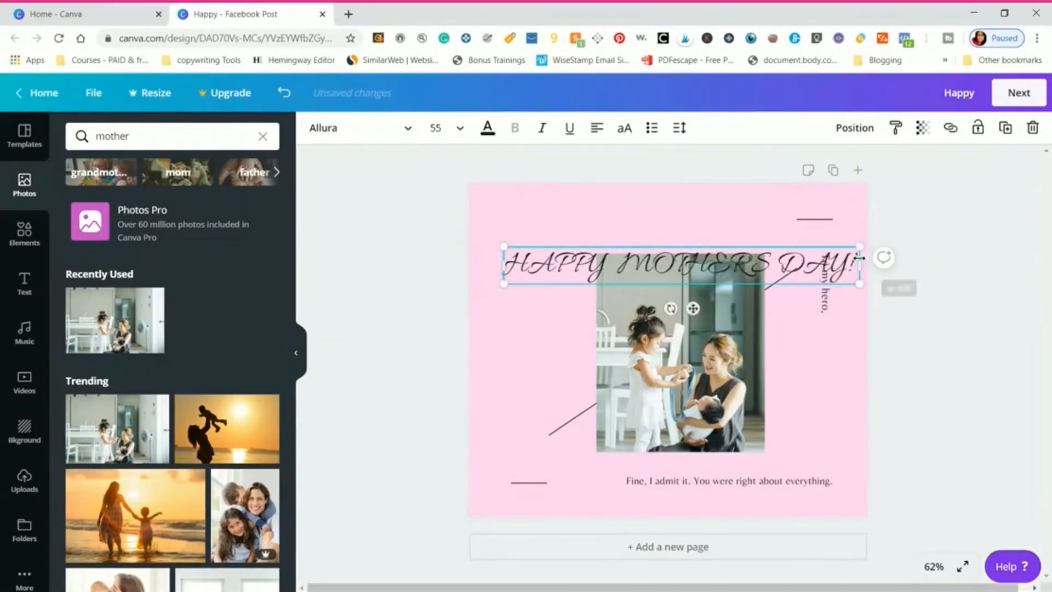
left_click(848, 375)
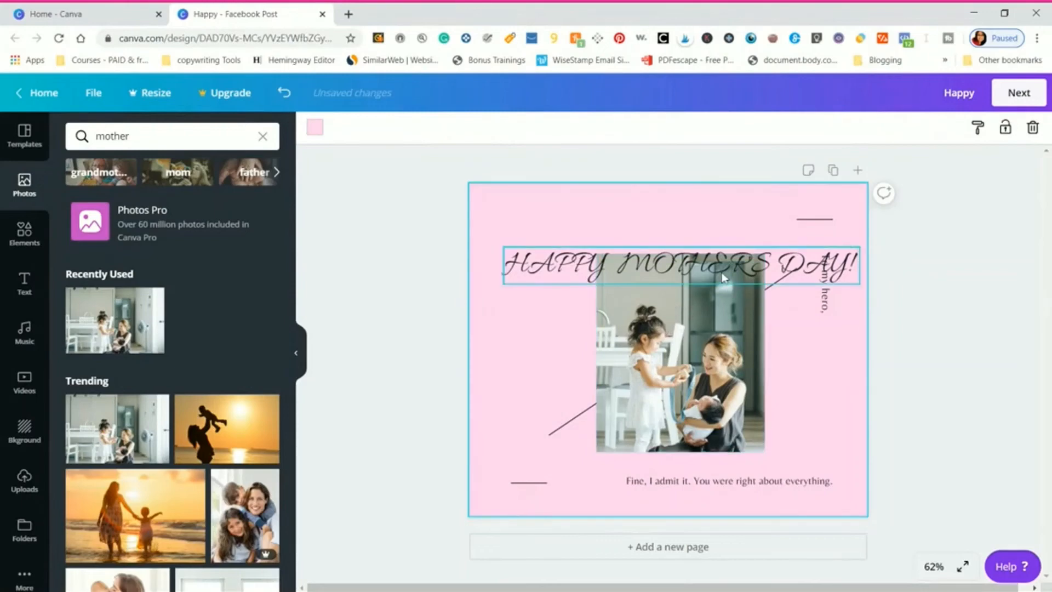
left_click_drag(721, 269, 708, 231)
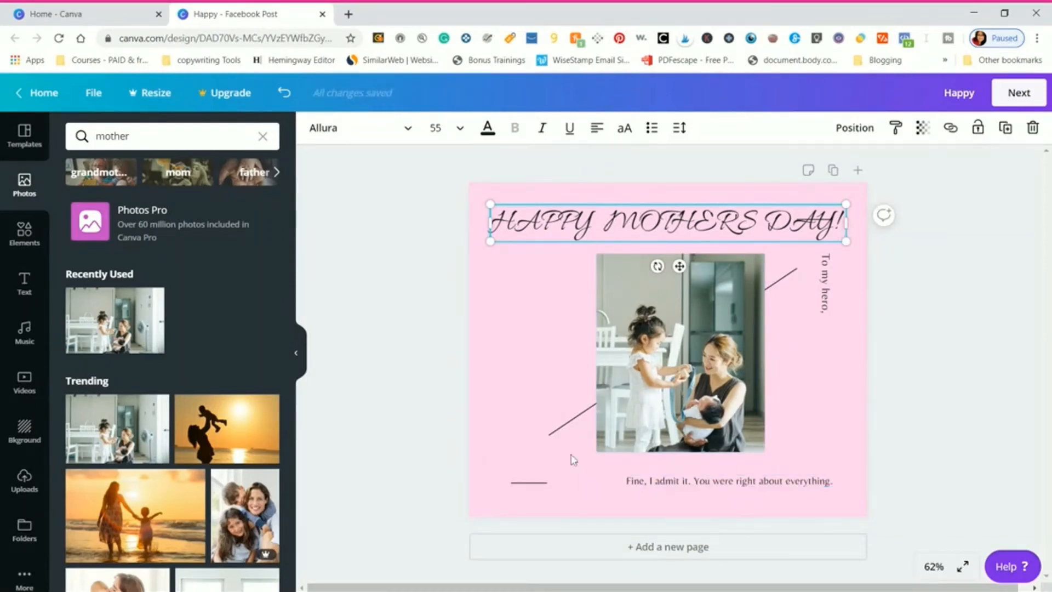
left_click(550, 299)
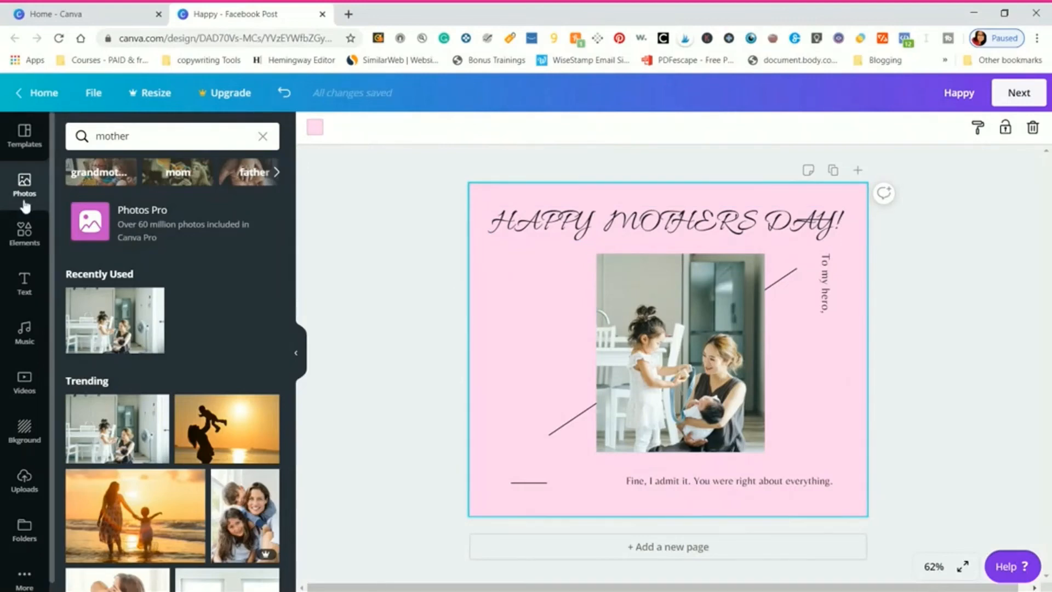
- Search the elements for "flower" and place the free red-orange flower in the page's lower-left corner
left_click(30, 228)
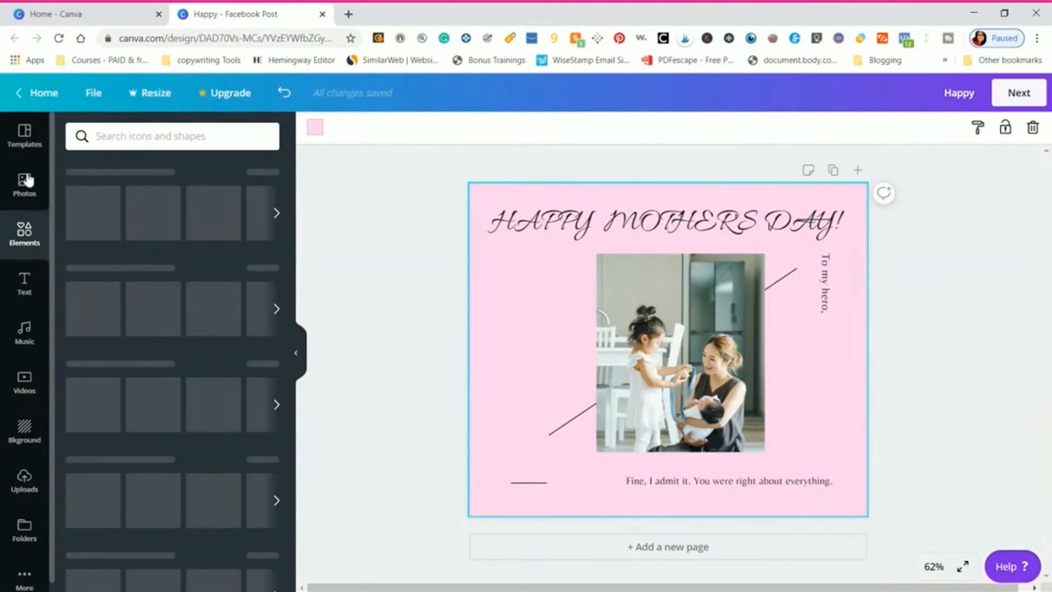
left_click(150, 136)
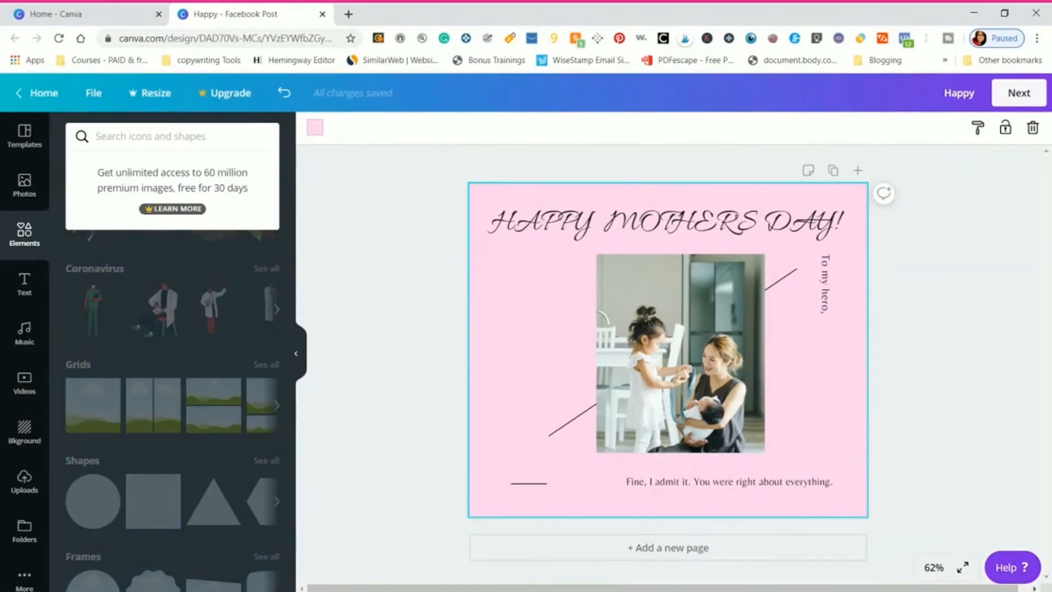
type("flower")
key("Return")
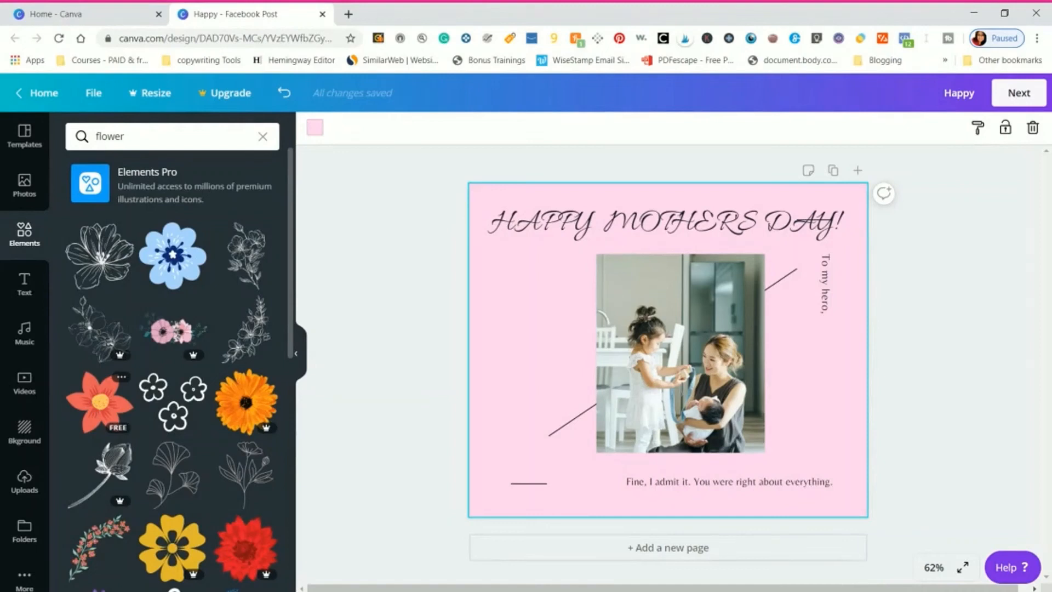
left_click(98, 401)
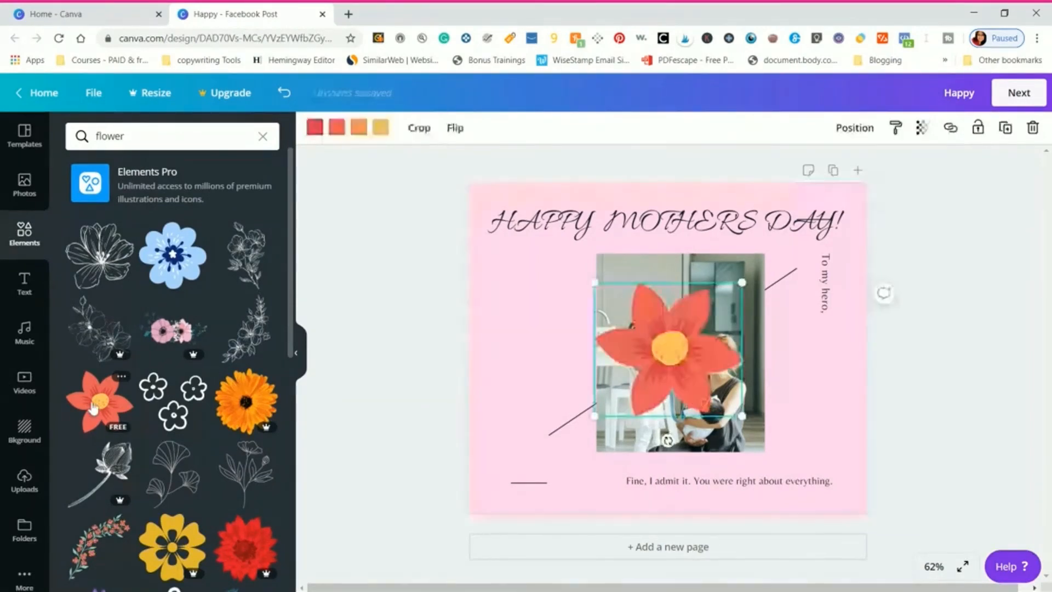
left_click_drag(675, 361, 515, 453)
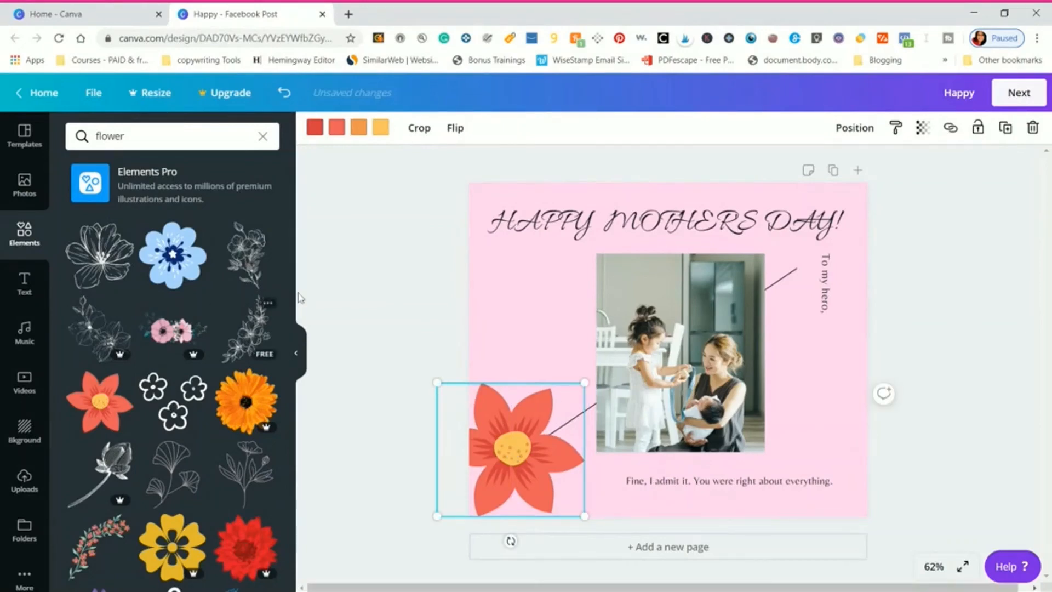
- Add the free white daisy with a yellow centre, shrink it and place it over the red flower's upper petals
left_click_drag(292, 299, 292, 446)
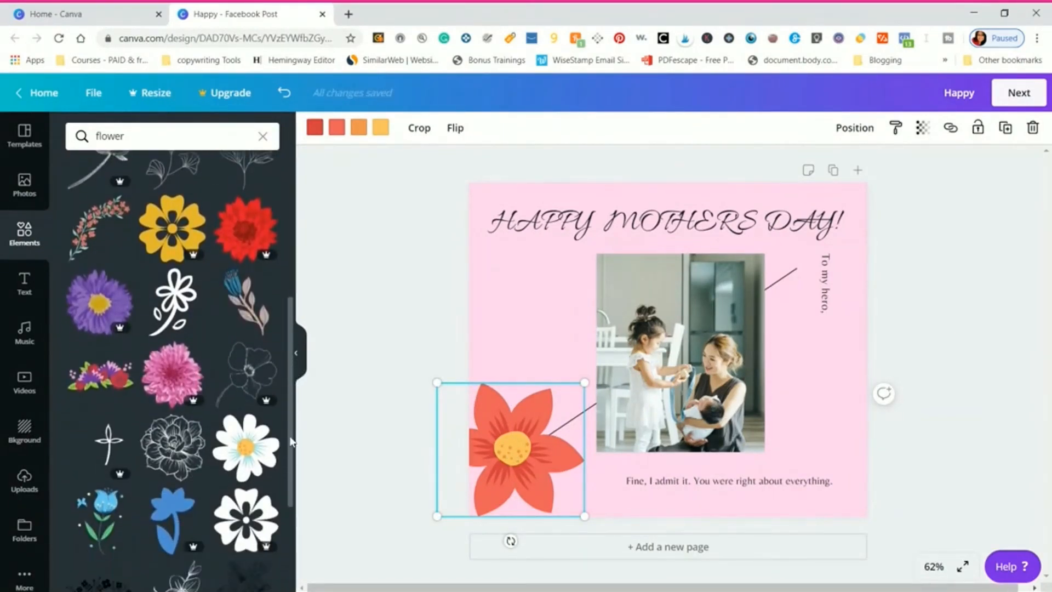
left_click(246, 456)
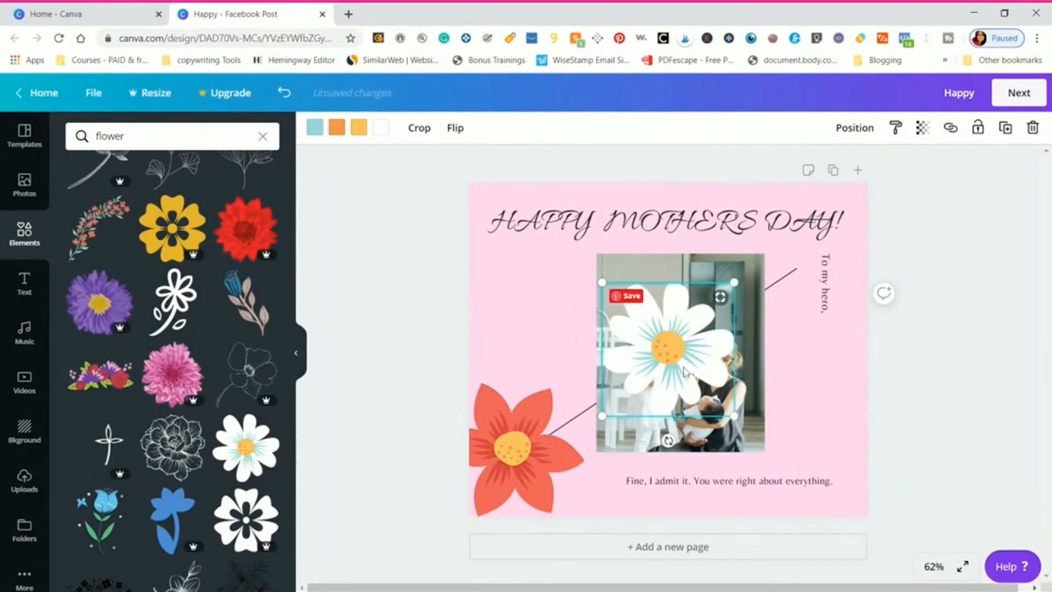
left_click_drag(609, 408, 470, 453)
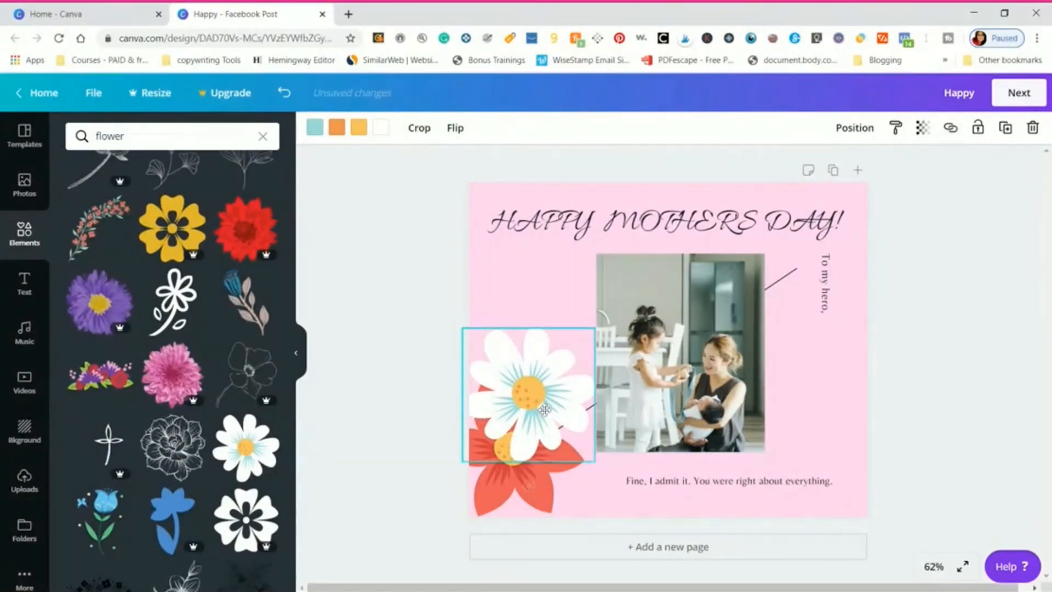
left_click_drag(585, 325, 534, 389)
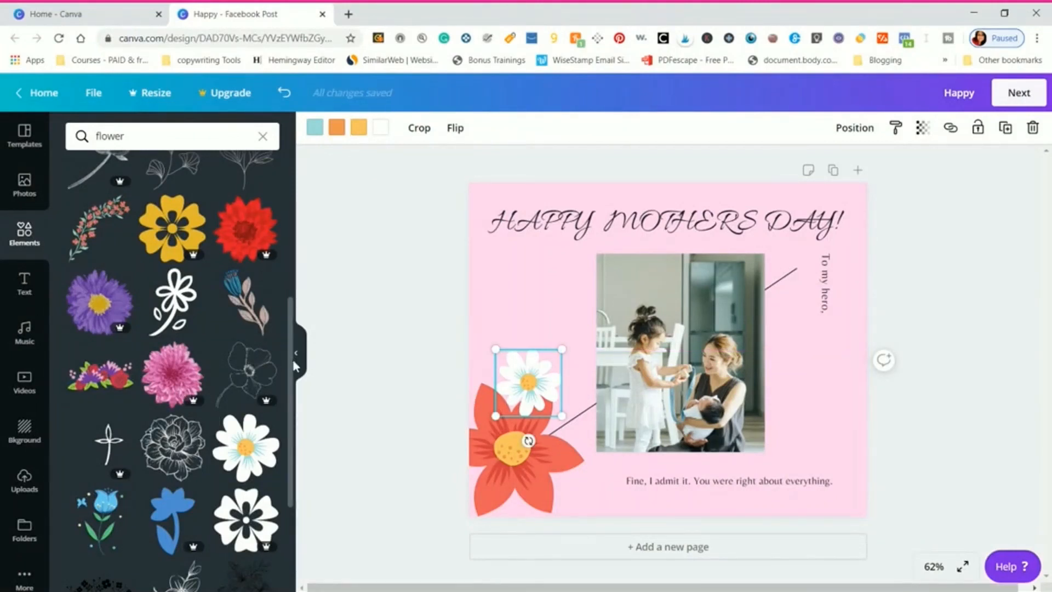
scroll(288, 411, "down", 5)
scroll(286, 466, "down", 3)
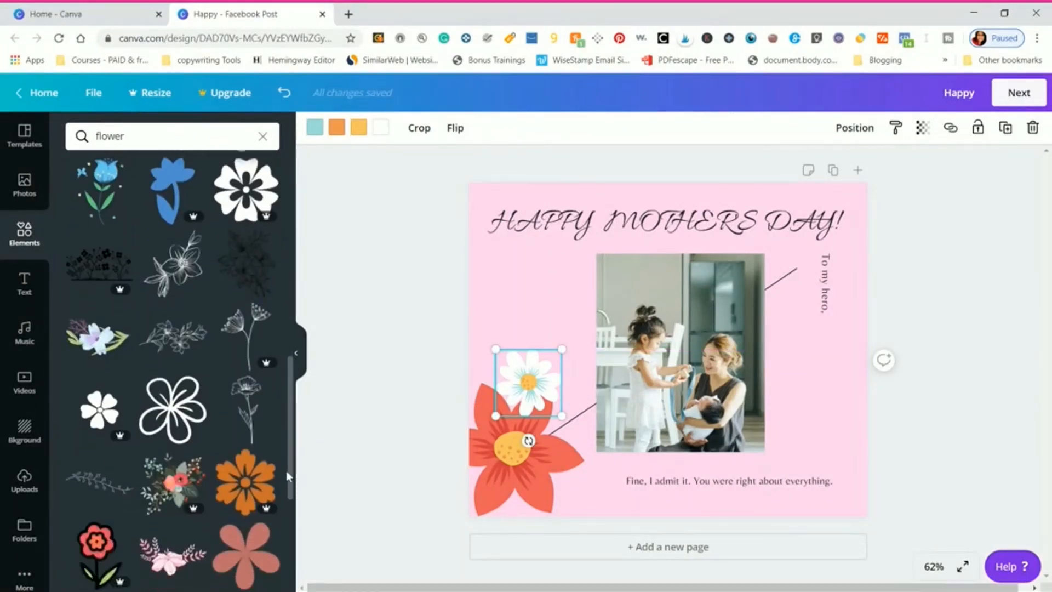
left_click_drag(284, 479, 274, 247)
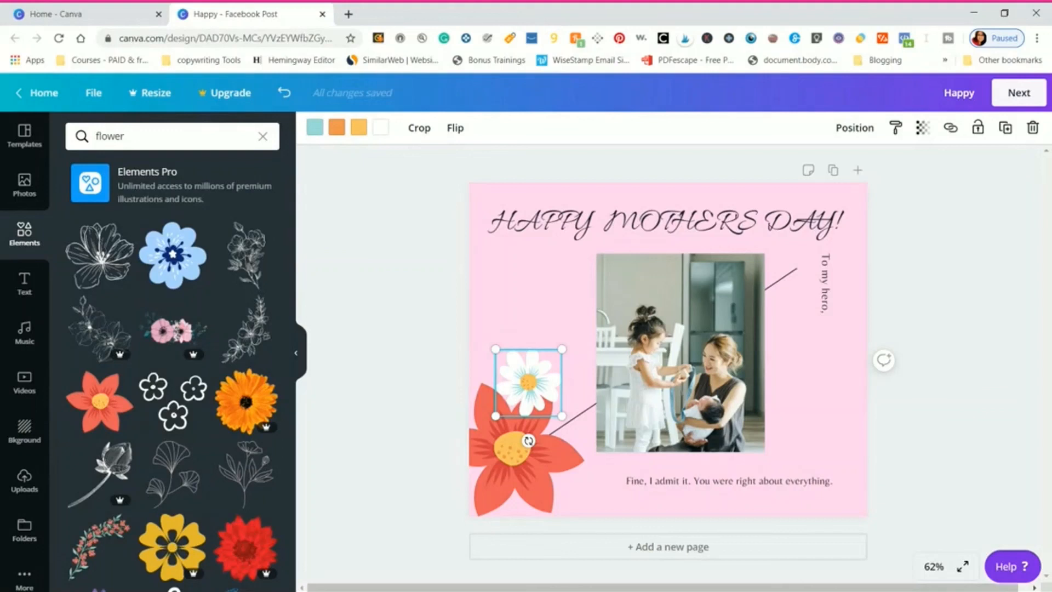
- Duplicate the small daisy twice, placing one copy at the red flower's lower right and the other over its bottom petals
left_click(1004, 132)
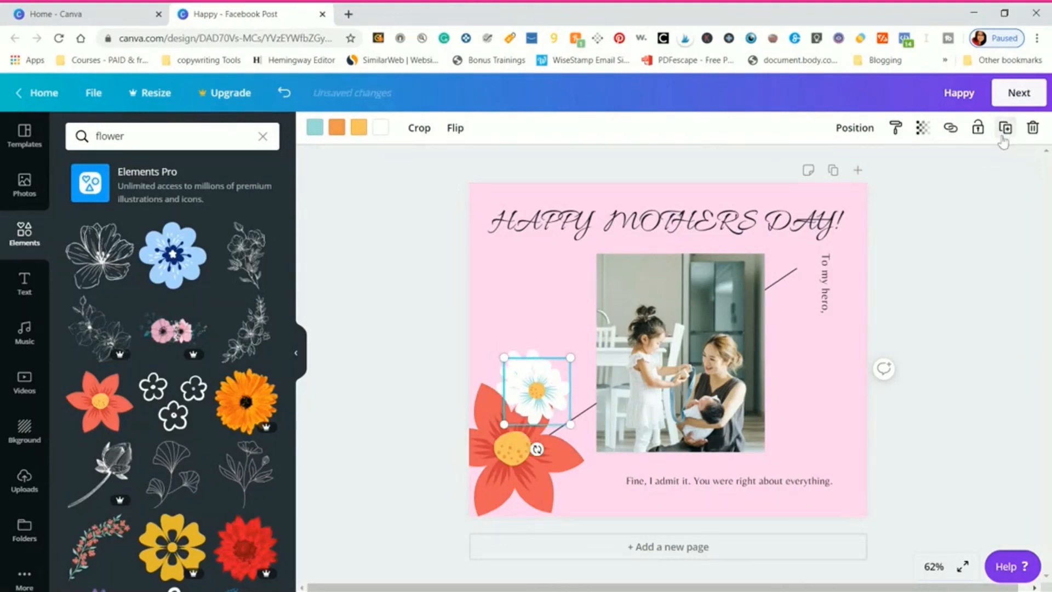
left_click_drag(537, 406, 579, 498)
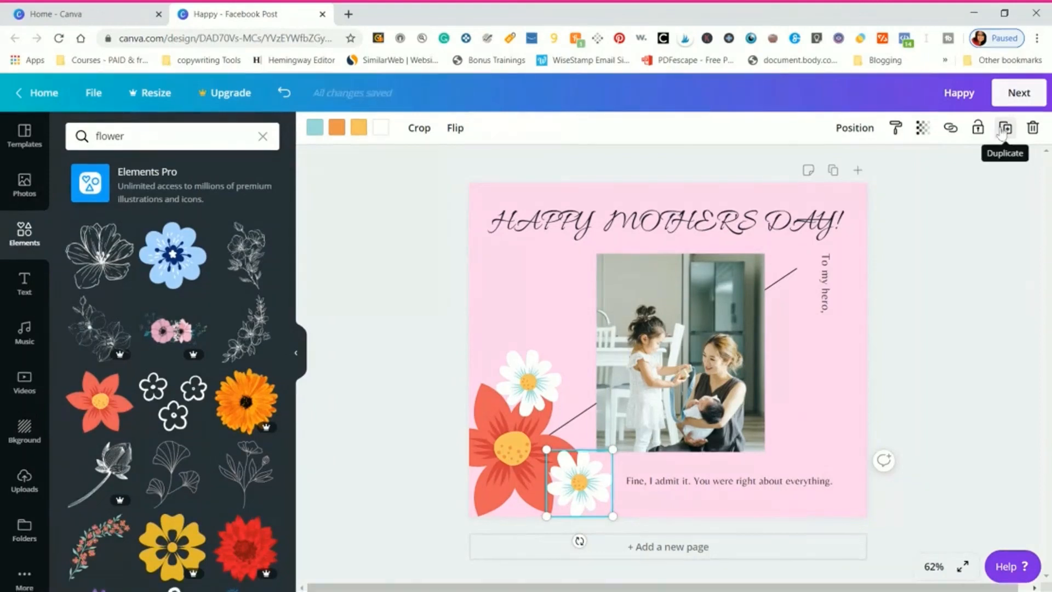
left_click(1005, 129)
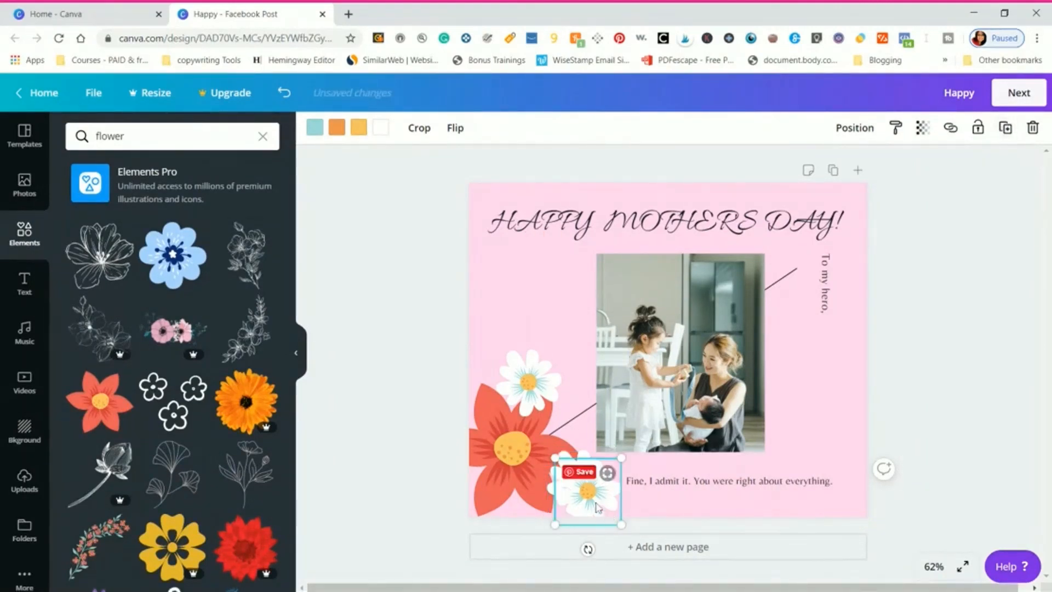
left_click_drag(592, 499, 533, 510)
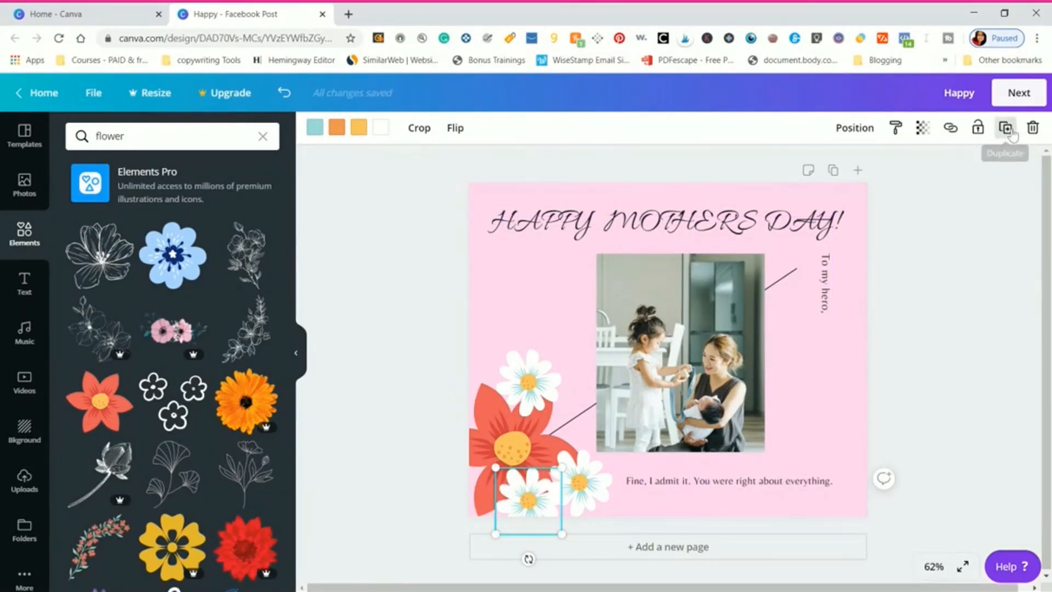
- Try another daisy copy over the start of the bottom caption, and delete it
left_click(1006, 128)
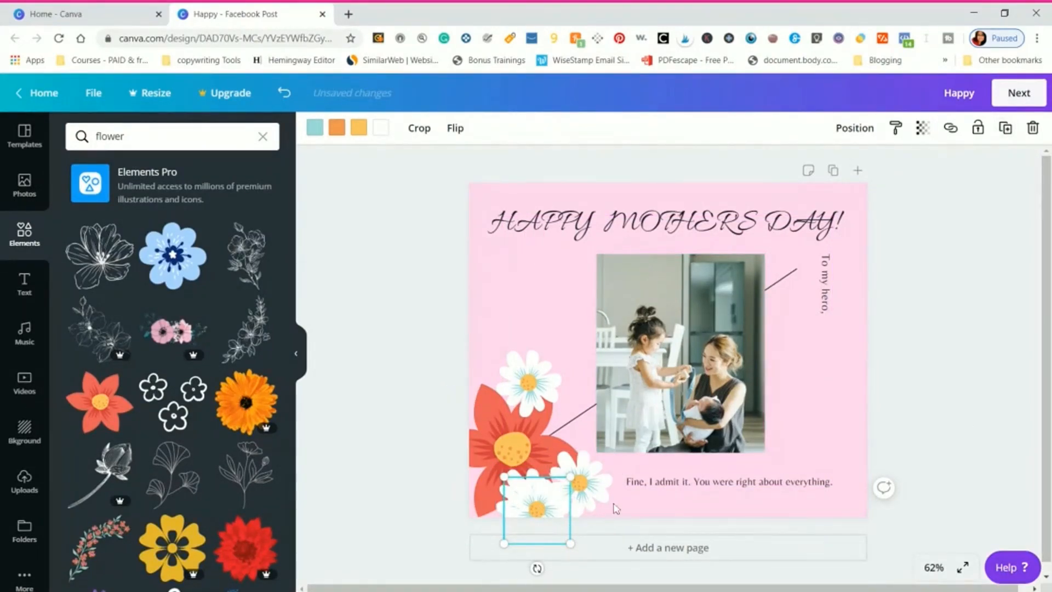
left_click_drag(537, 505, 629, 505)
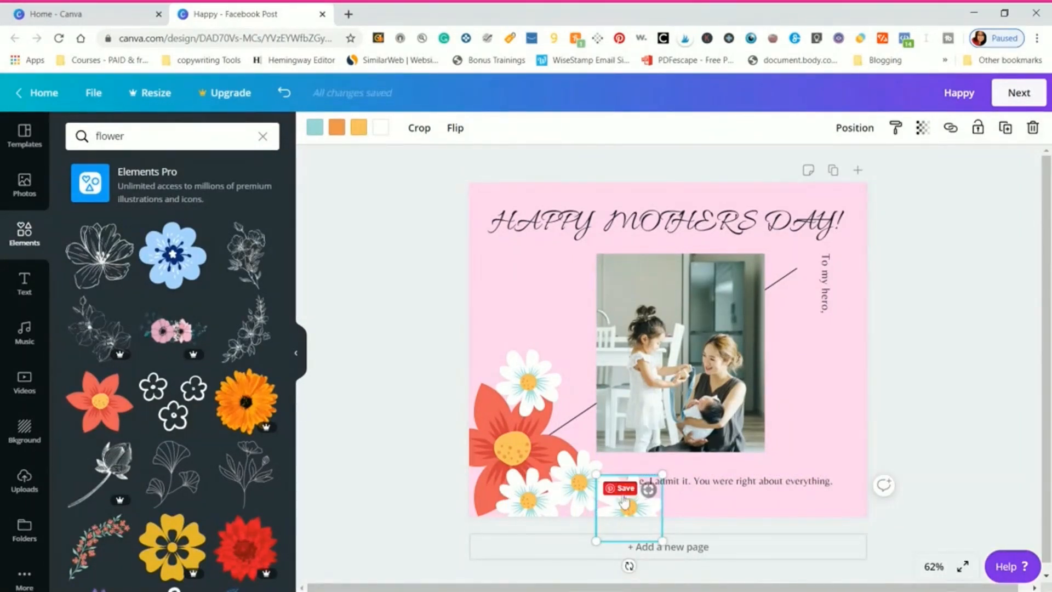
left_click(622, 494)
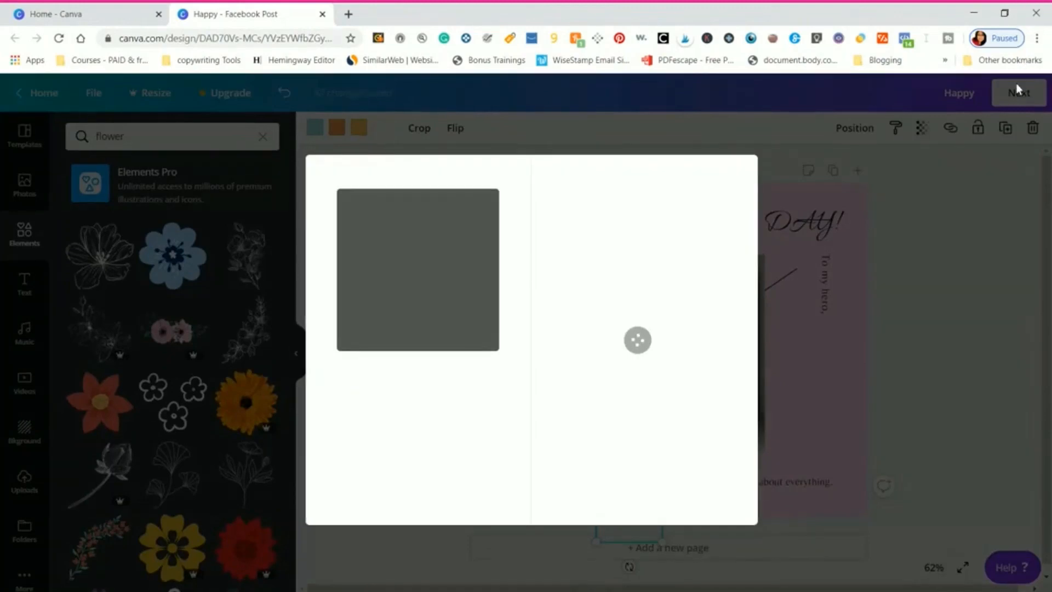
left_click(735, 179)
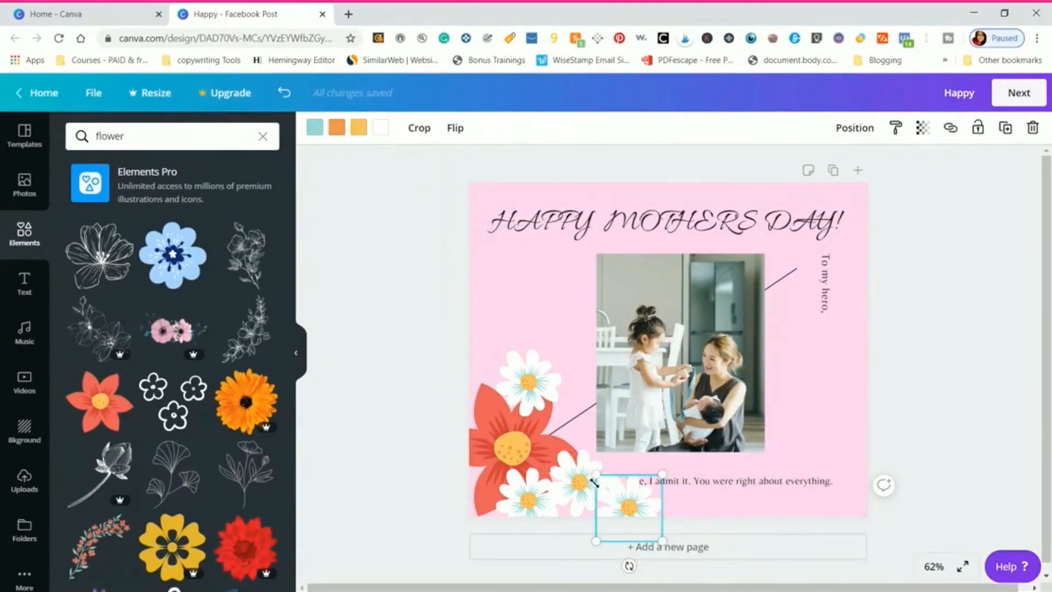
left_click(1032, 130)
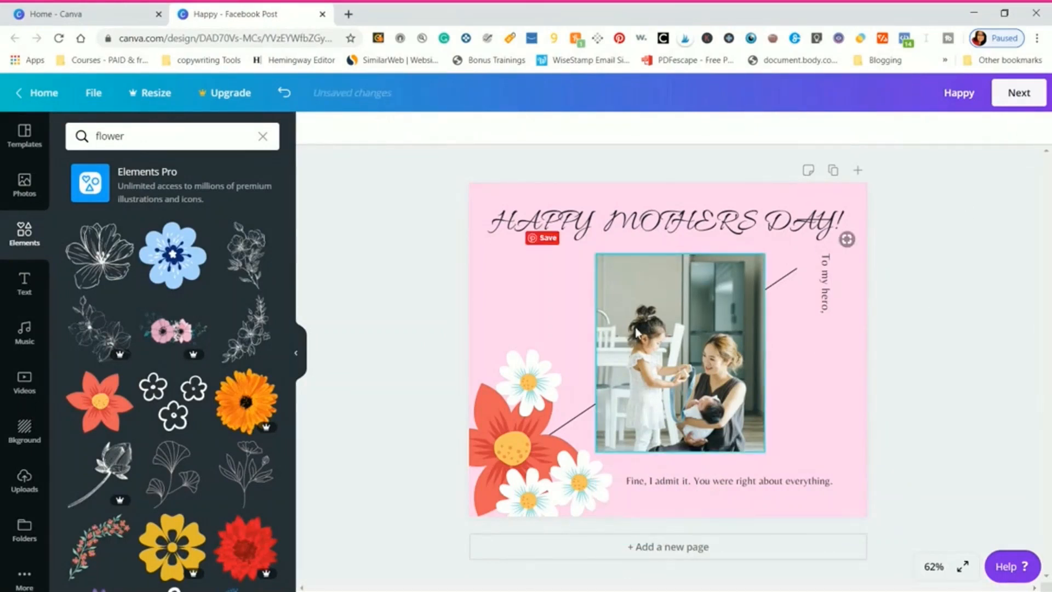